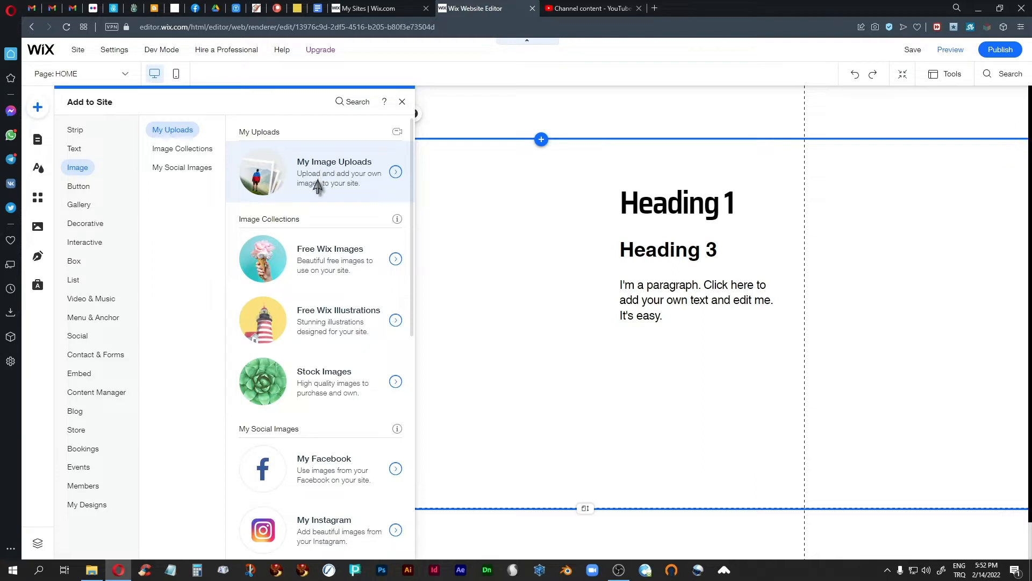
Upload pngwing.com from the computer's TV photos folder to the site's media files and dismiss the upload status.
click(593, 101)
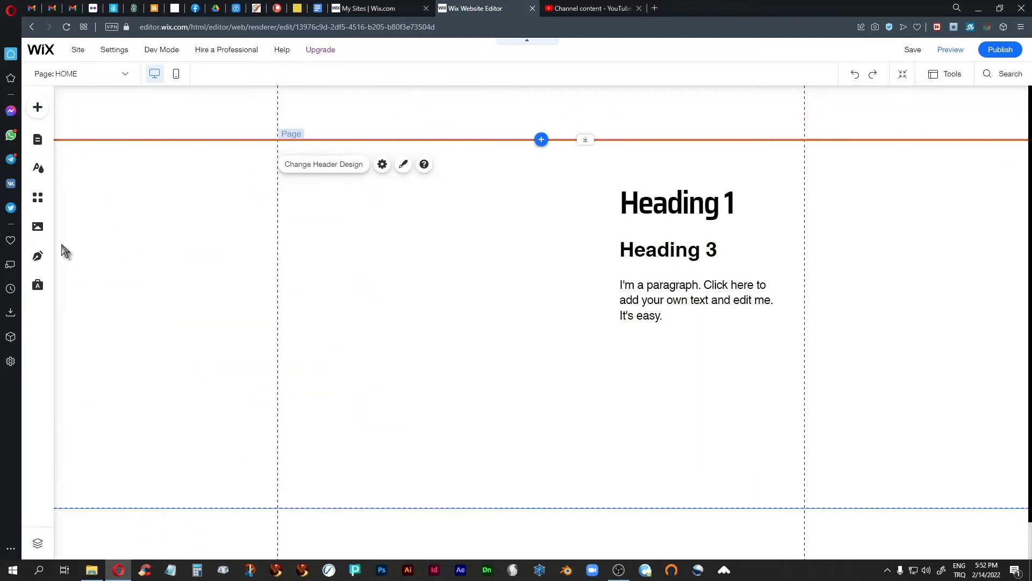
click(39, 233)
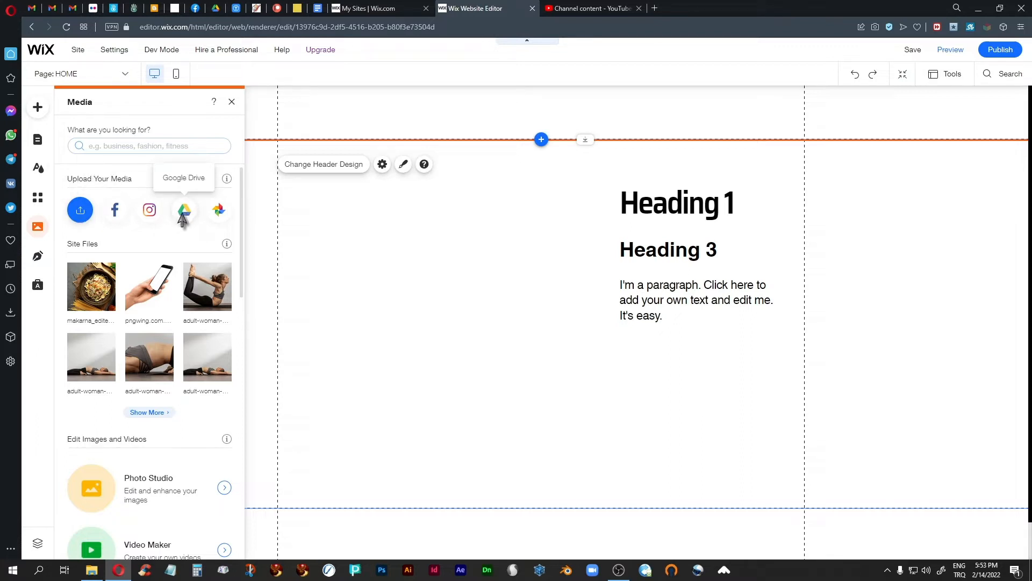
click(80, 211)
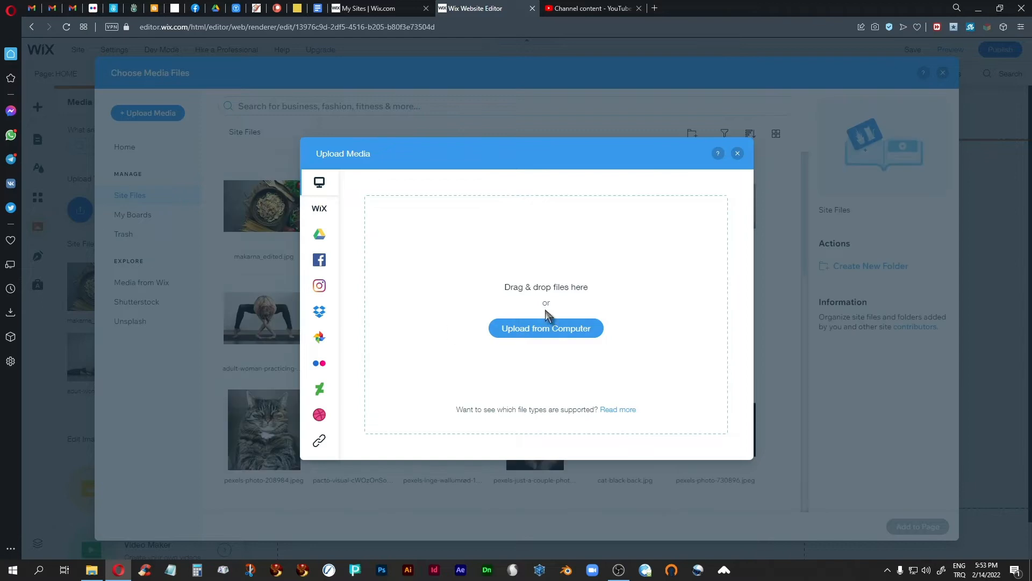
click(541, 334)
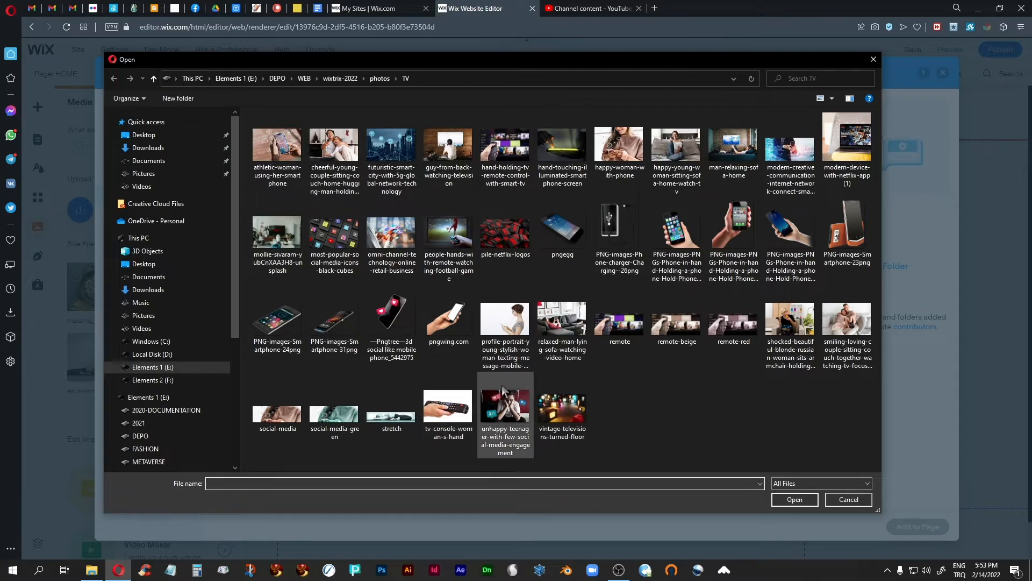
click(451, 320)
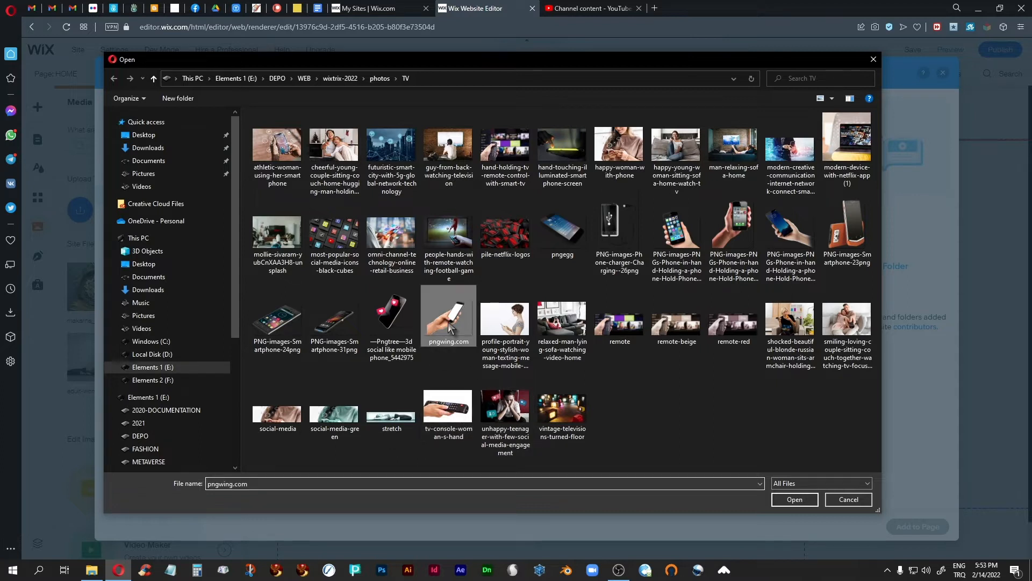
click(794, 498)
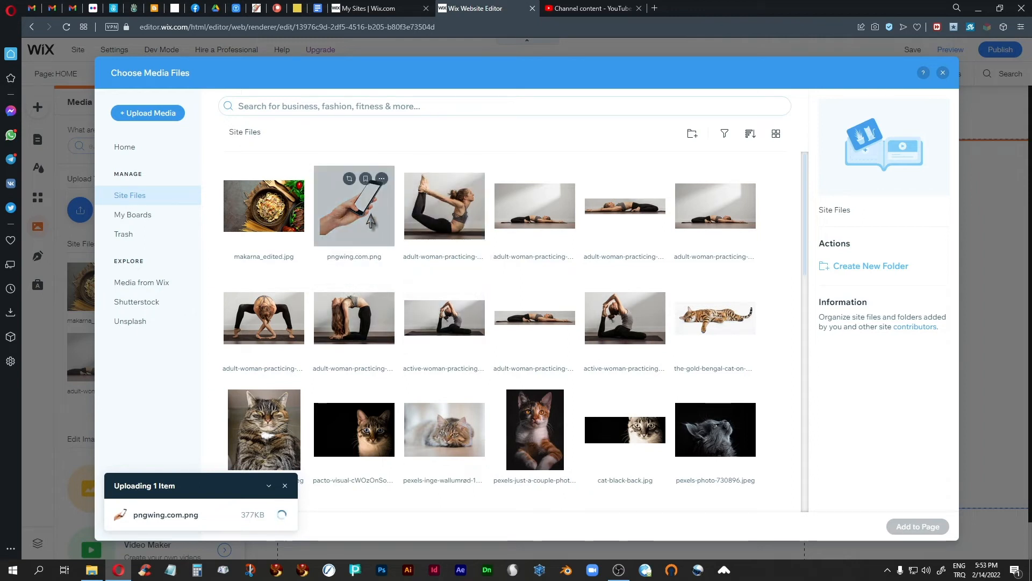
click(285, 486)
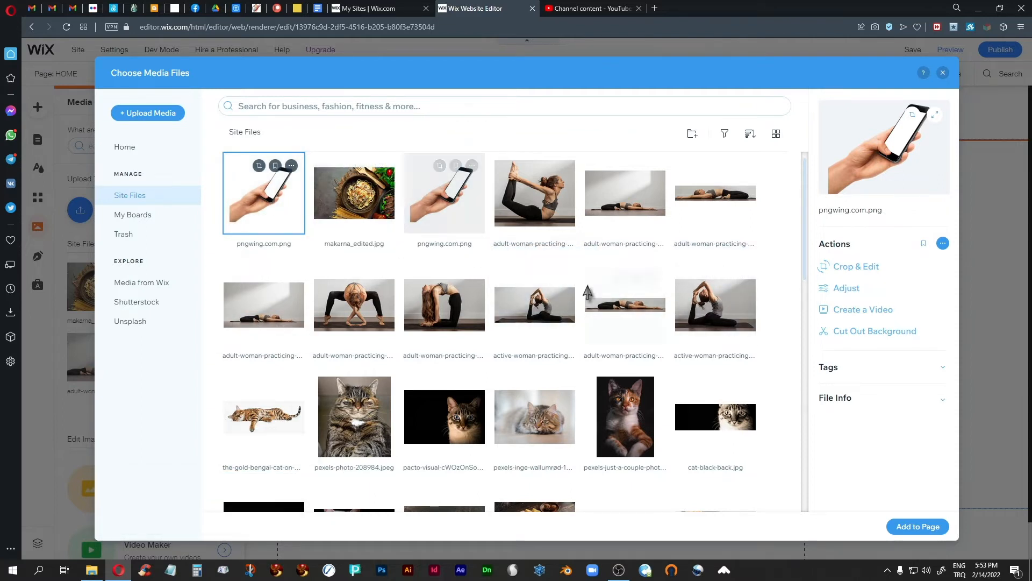
Add the portrait spaghetti photo with the bread slice from the site files to the page, placing it beside the headings without overlap.
scroll(587, 292, down, 2)
scroll(587, 292, down, 5)
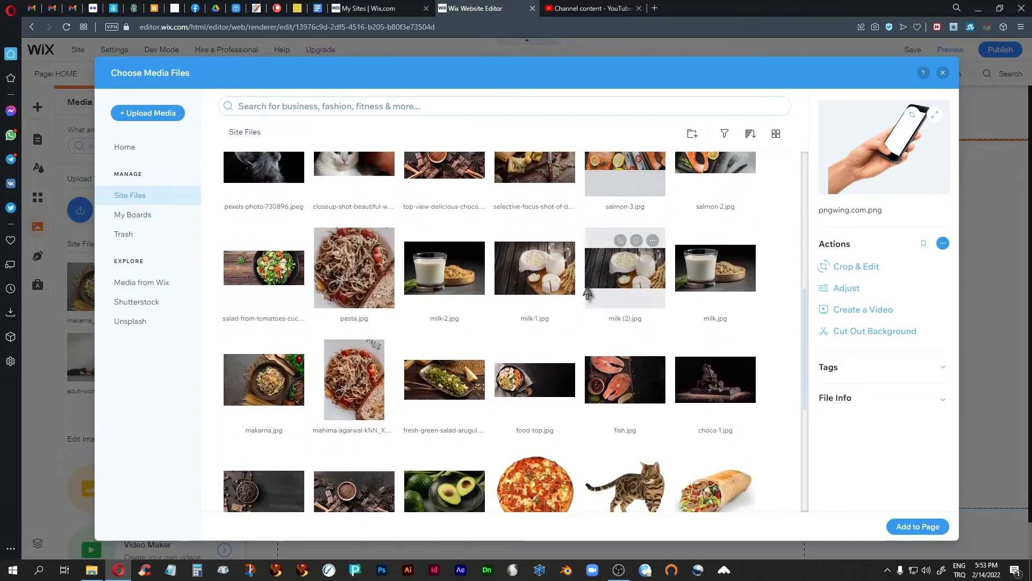
scroll(587, 292, down, 2)
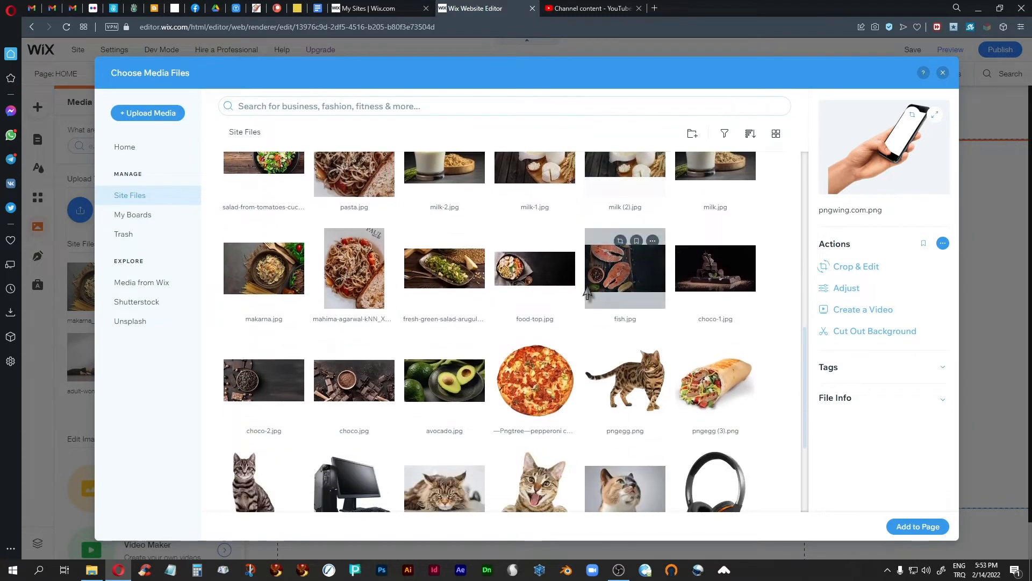
click(347, 278)
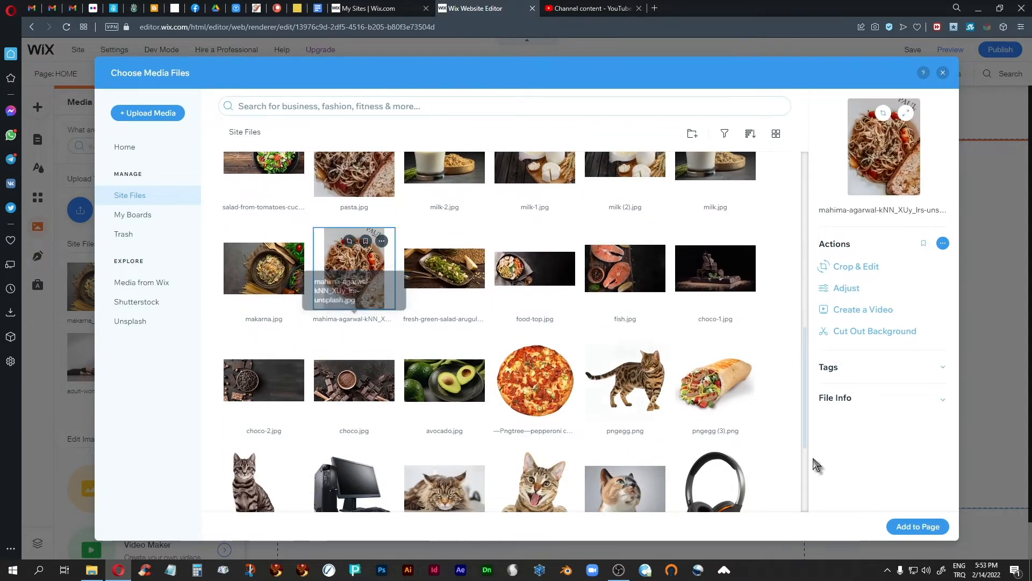
click(914, 527)
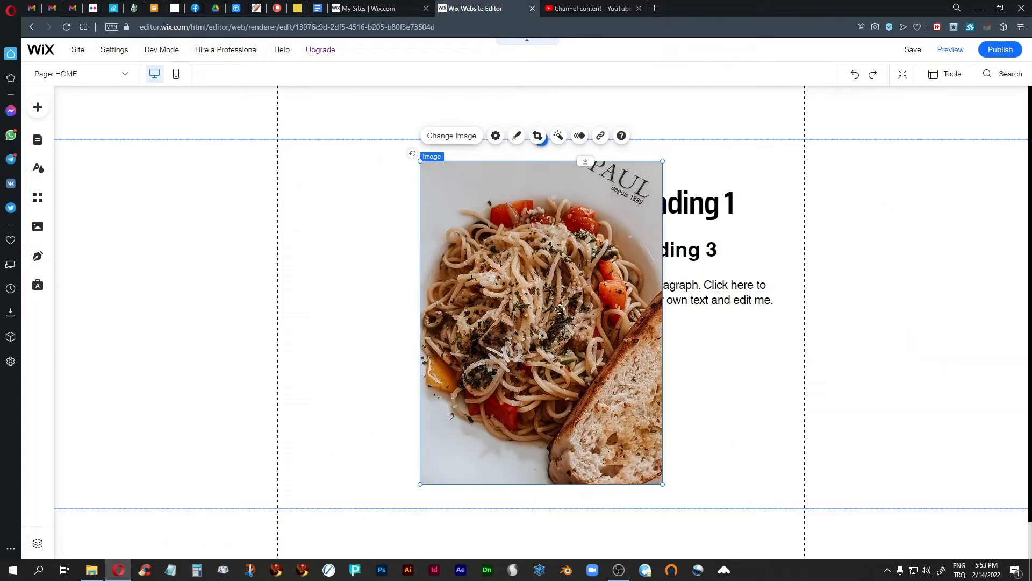
drag(558, 311, 455, 310)
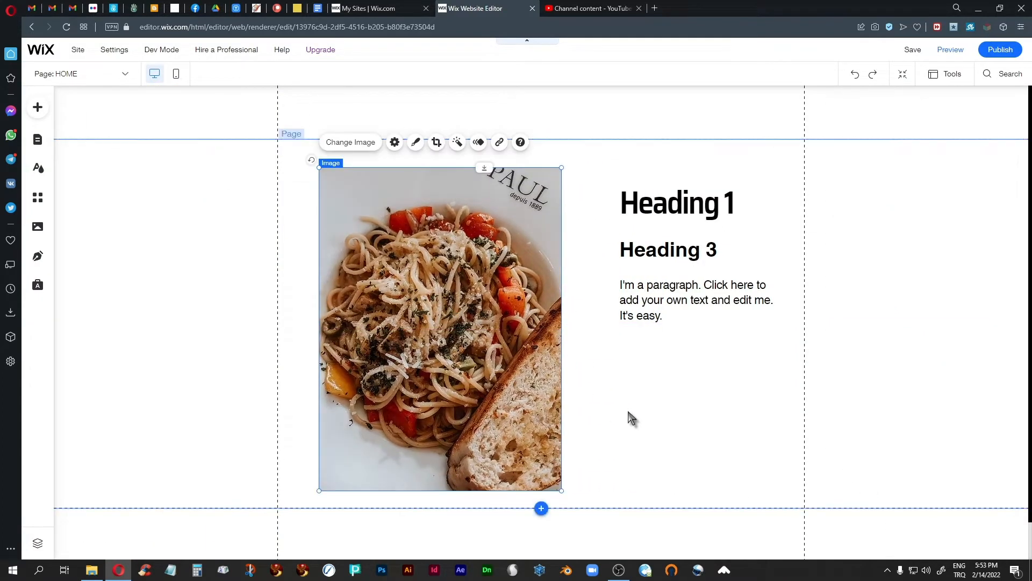
Set the spaghetti image's click behavior to "It can be magnified" and close its settings.
click(395, 143)
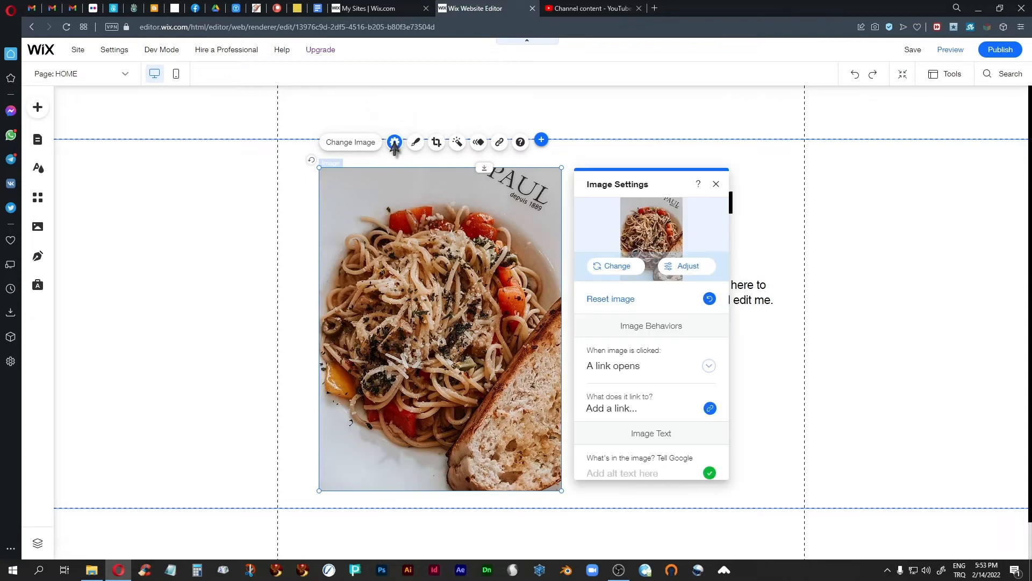
drag(659, 184, 676, 155)
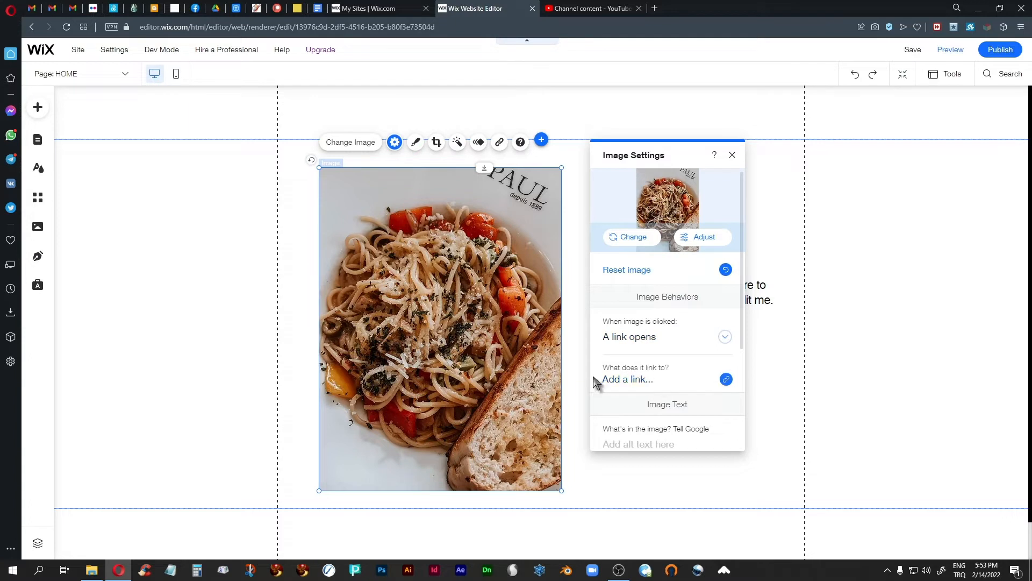
click(724, 339)
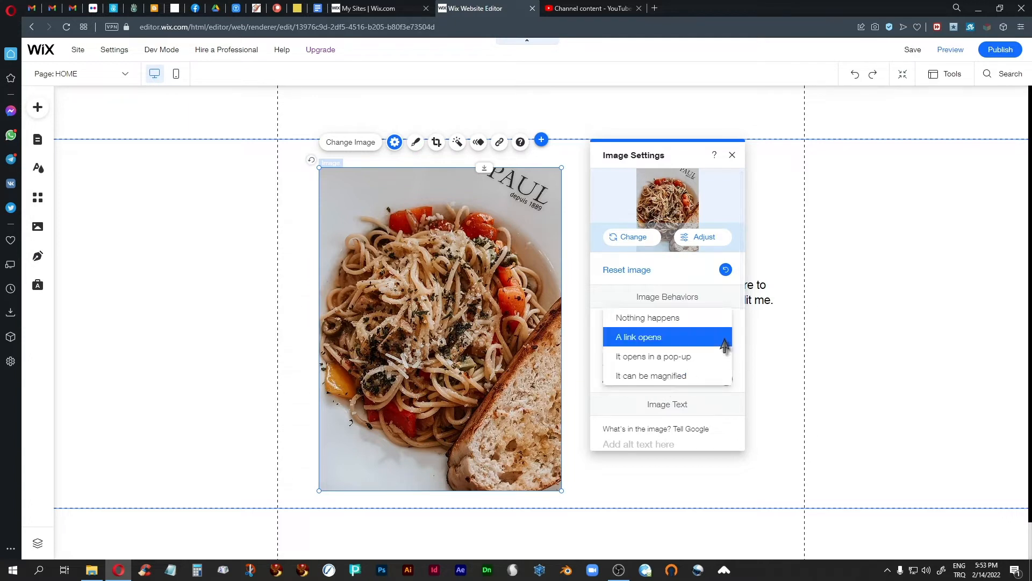
click(654, 376)
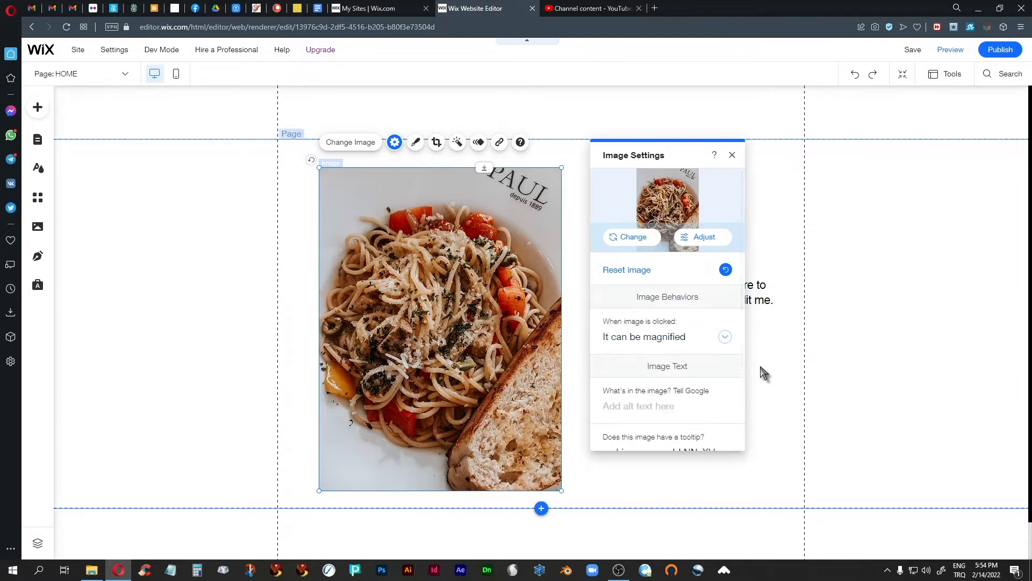
click(731, 156)
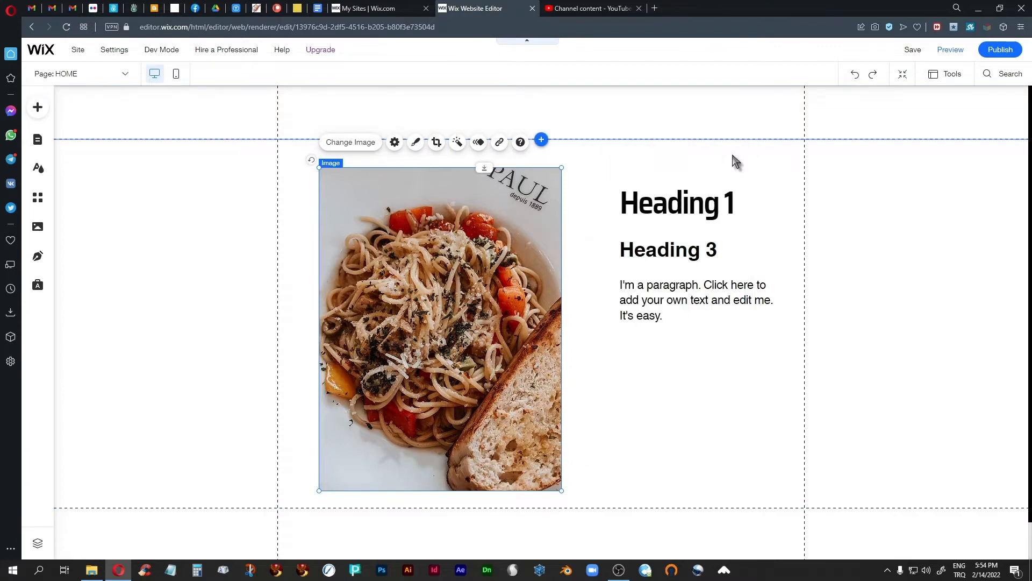
Preview the site, test magnifying the spaghetti image in and out twice, and return to the editor.
click(951, 50)
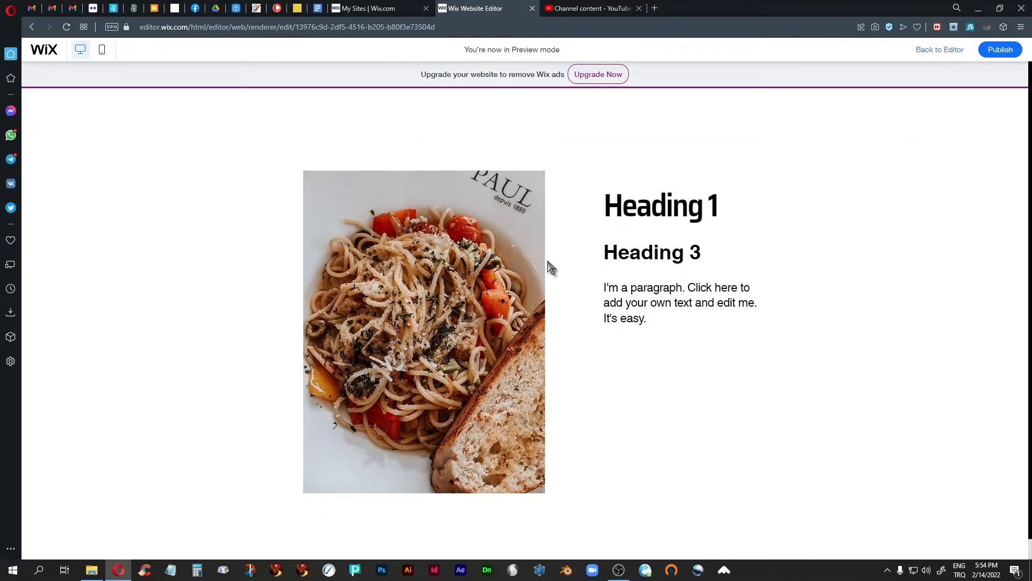
click(438, 316)
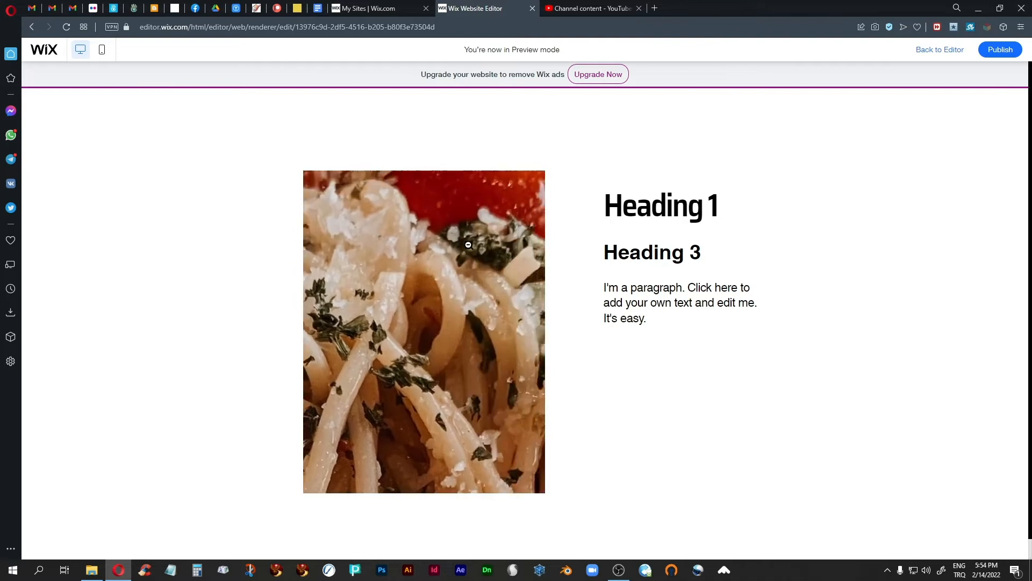
click(414, 251)
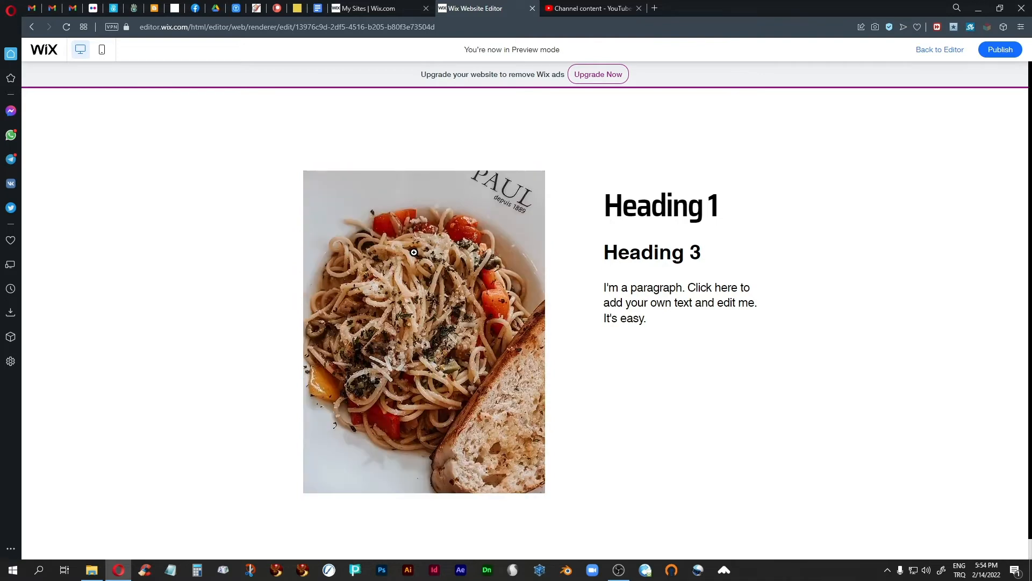
click(414, 252)
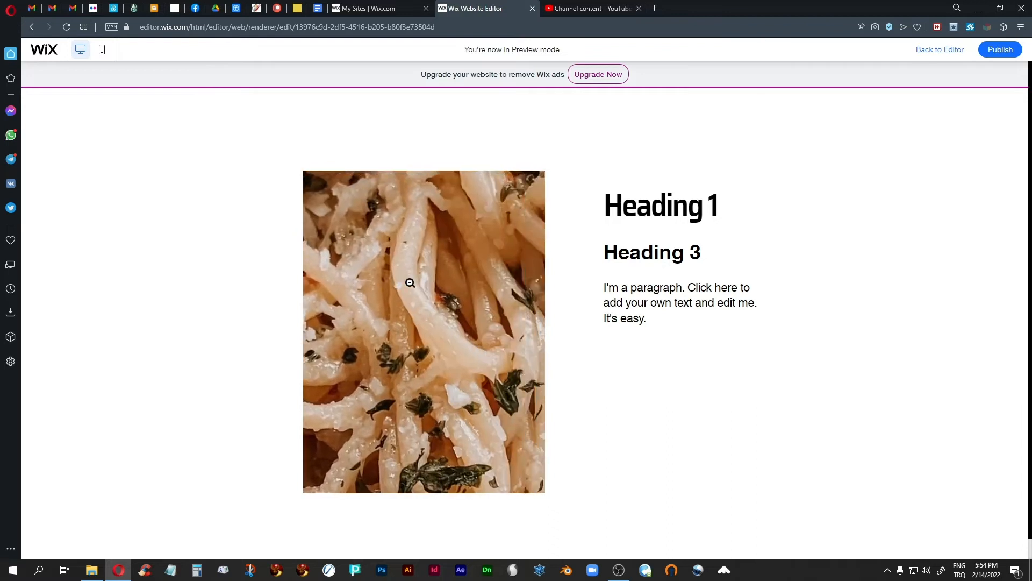
click(420, 322)
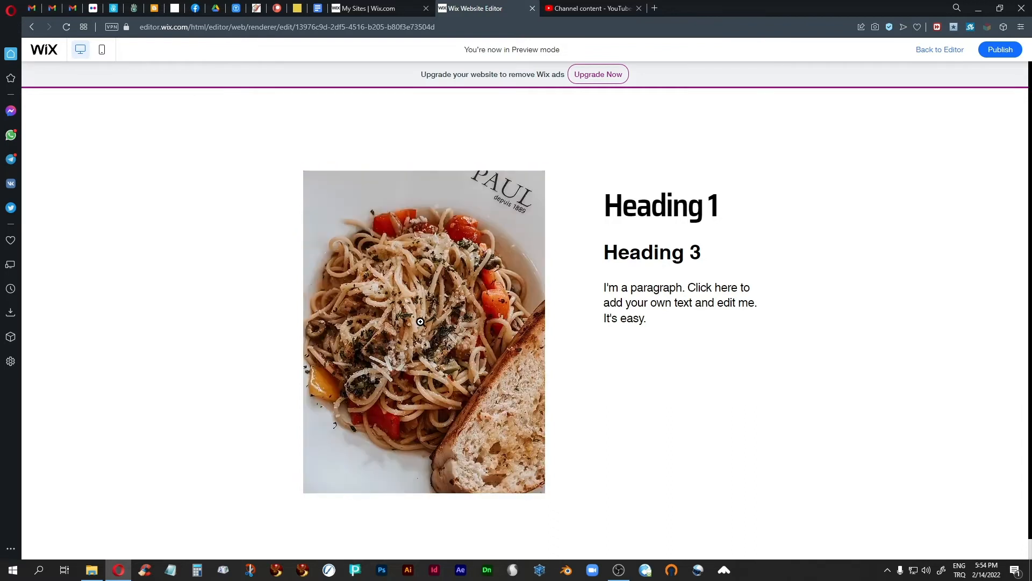
click(941, 49)
Set the spaghetti image's alt text to "spaghetti" in its image settings.
click(442, 303)
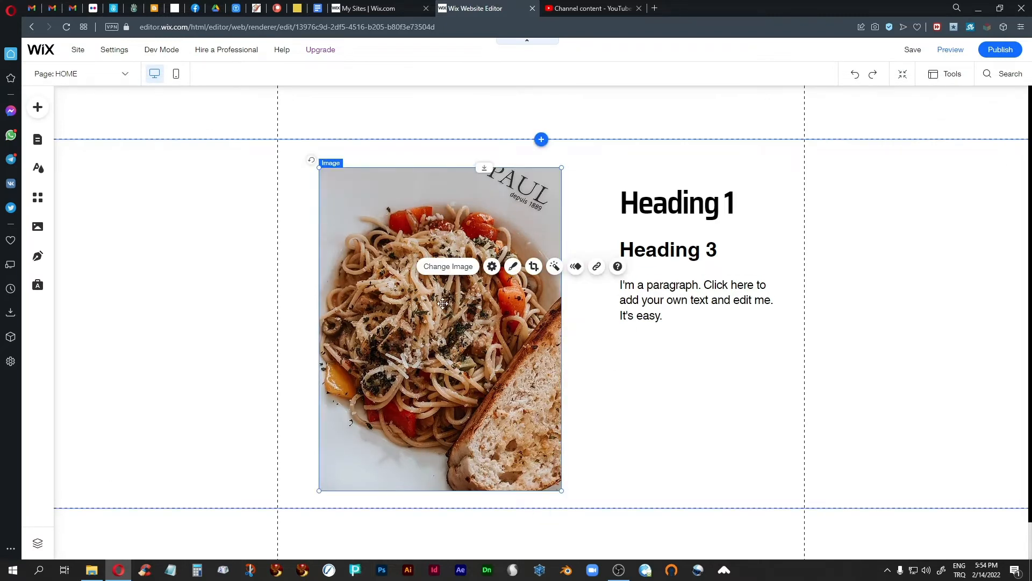
click(492, 267)
scroll(668, 333, down, 2)
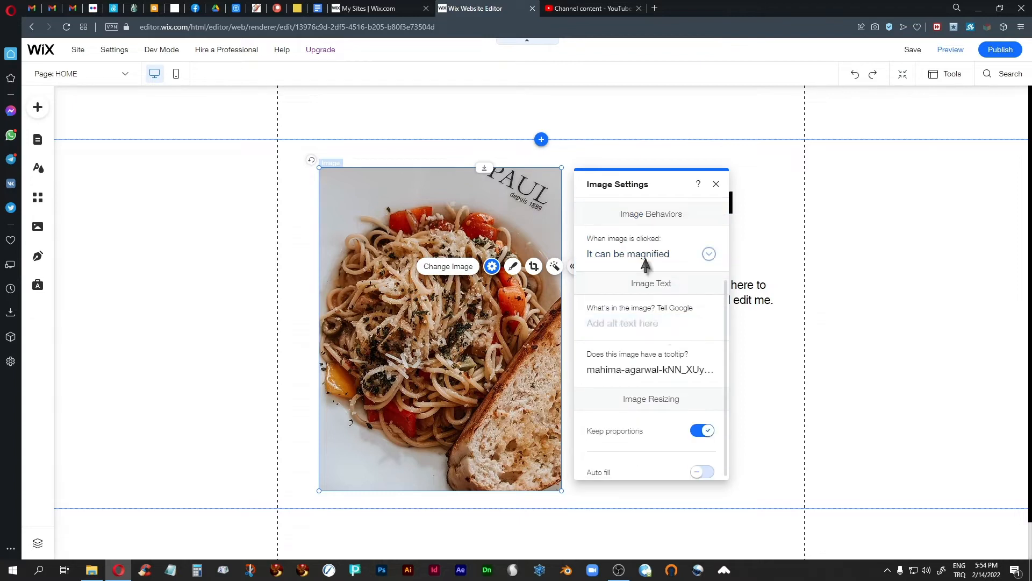
click(666, 325)
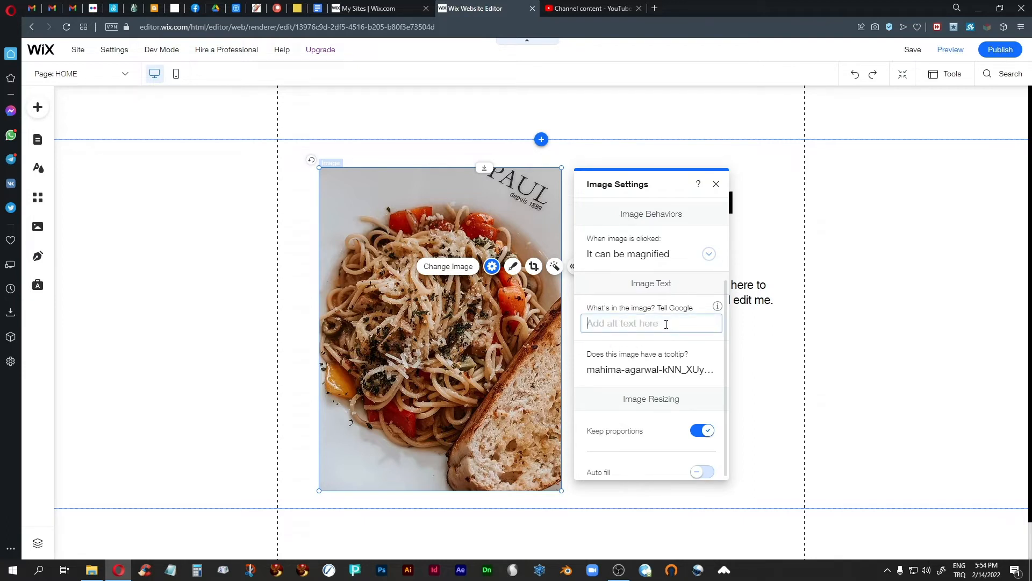
text(spaghetti)
key(Return)
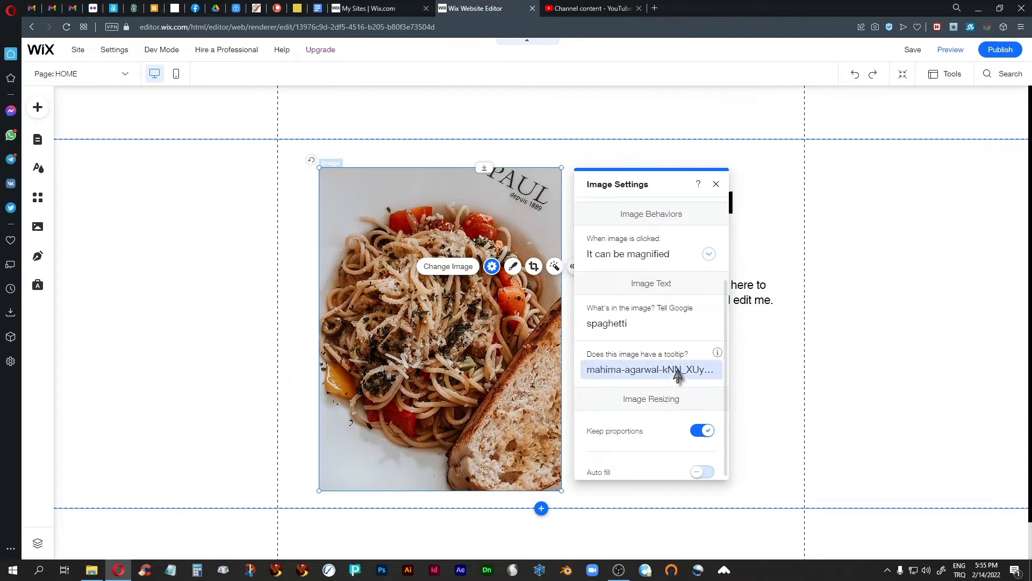
Clear the file name from the spaghetti image's tooltip text.
click(694, 372)
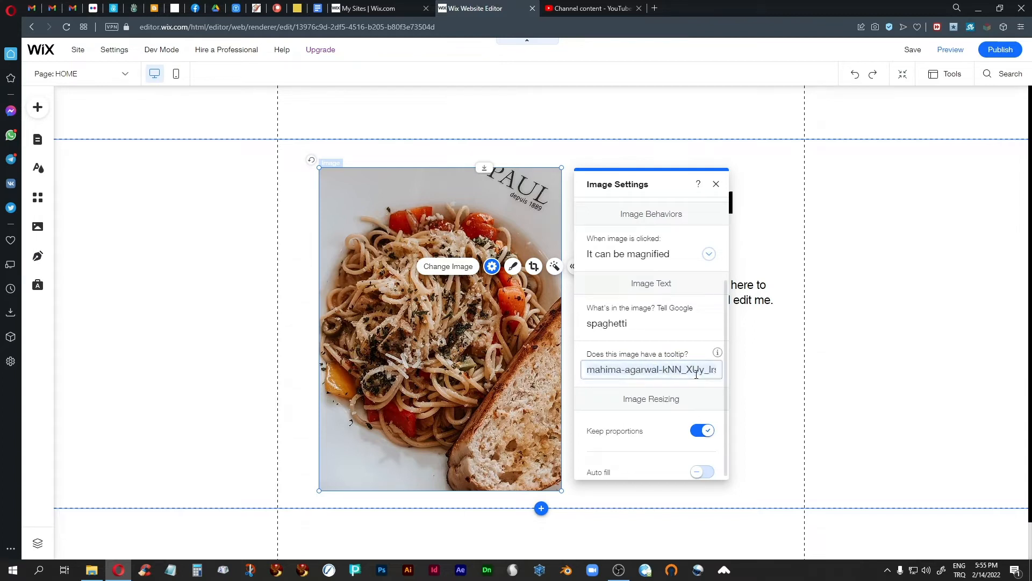
click(588, 371)
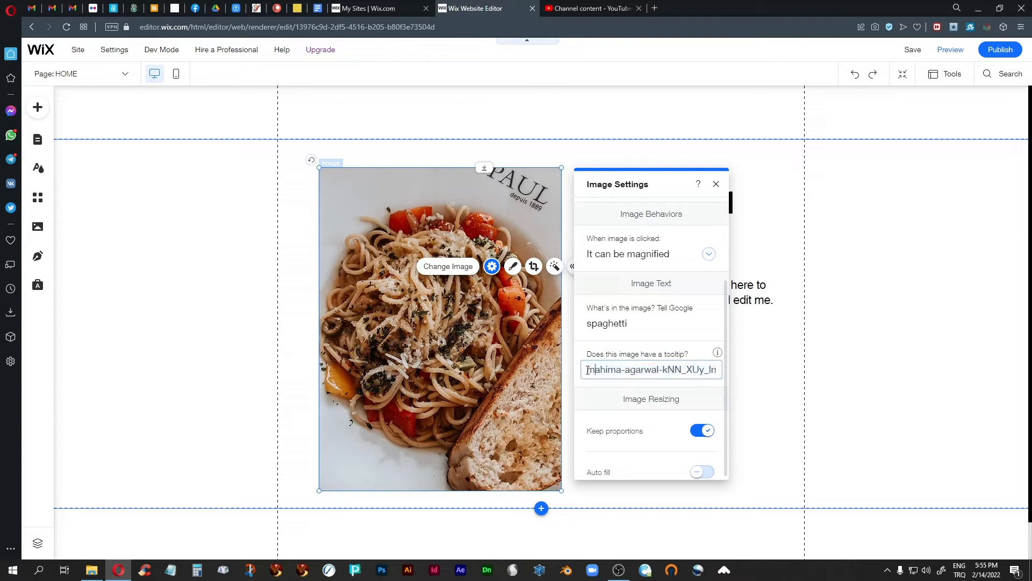
drag(647, 381, 773, 369)
click(682, 376)
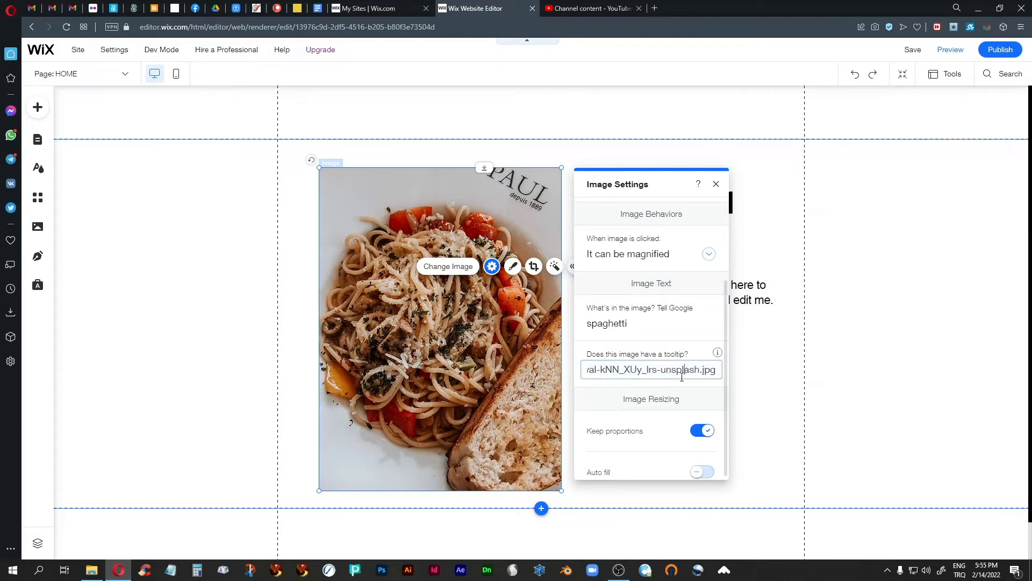
drag(717, 367, 493, 370)
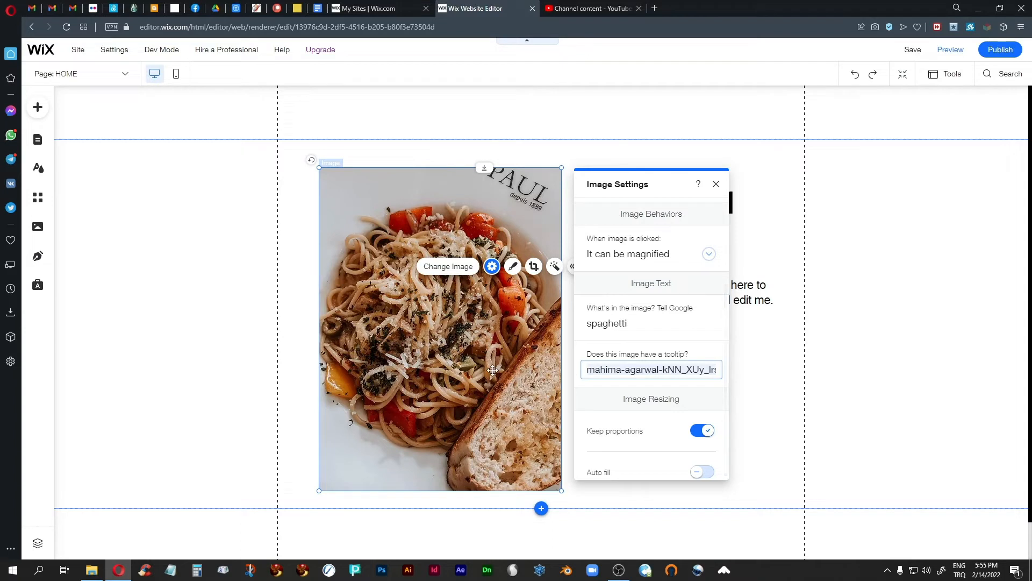
key(BackSpace)
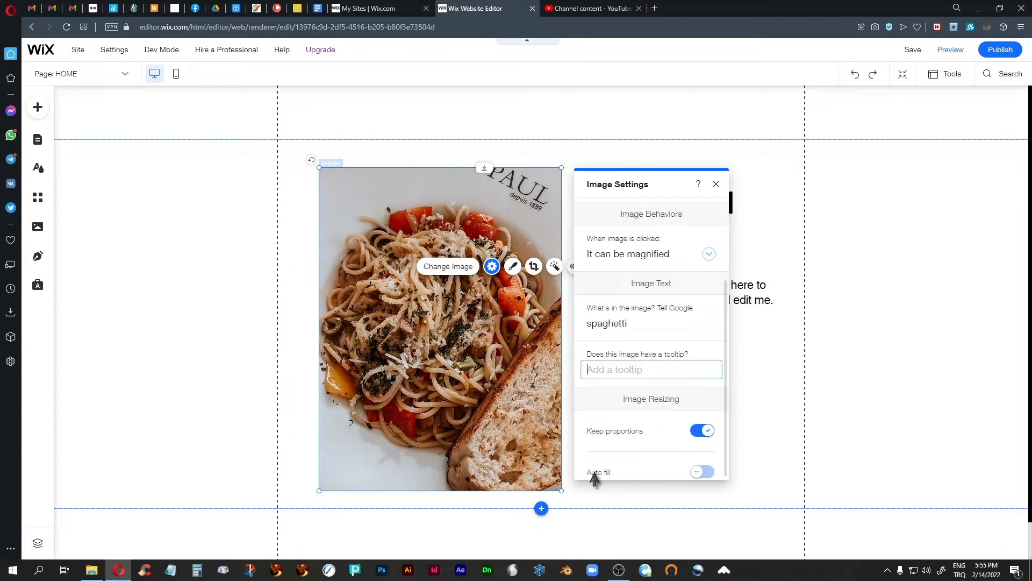
Try Auto fill resizing on the spaghetti image, turn it off again, and close the image settings.
click(698, 473)
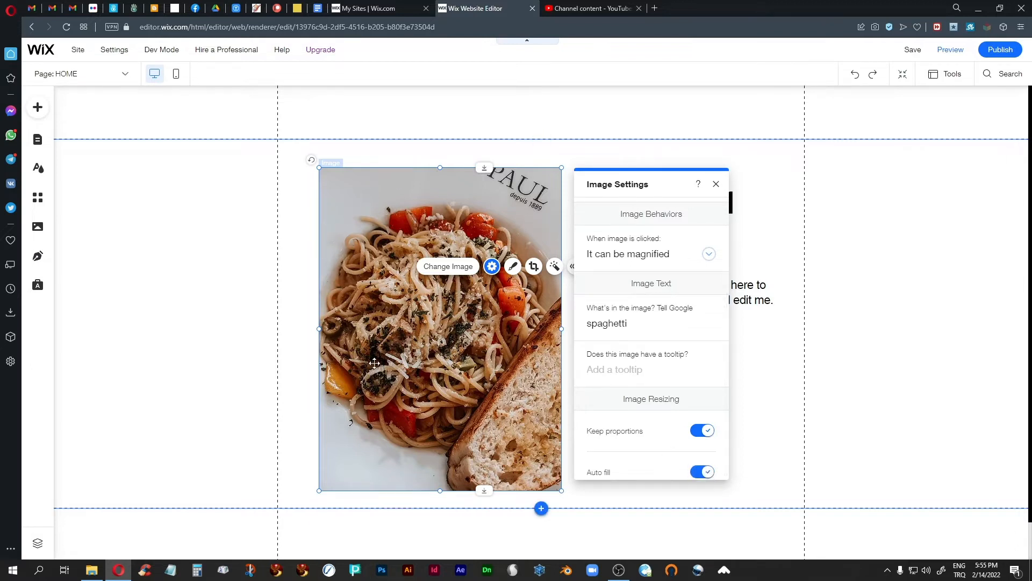
click(706, 473)
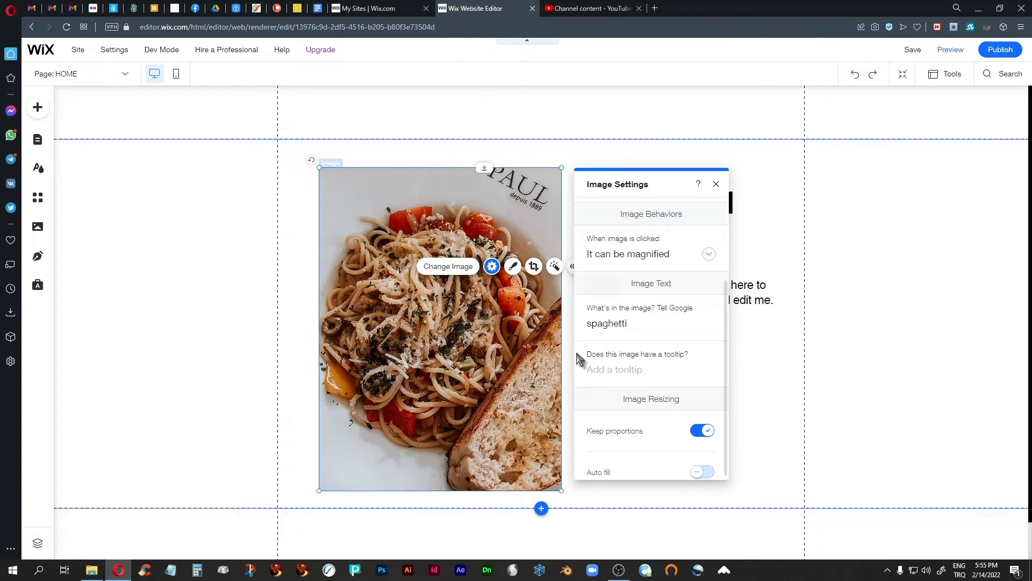
click(716, 186)
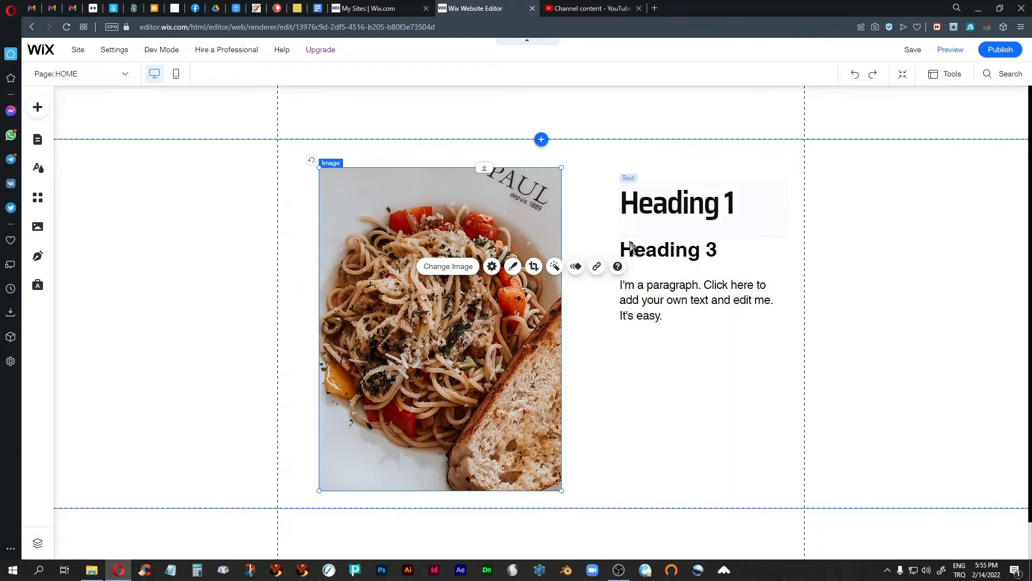
Open the spaghetti image's frame design, browse the frame presets, and apply the first themed frame with the thin dark grey border.
click(512, 267)
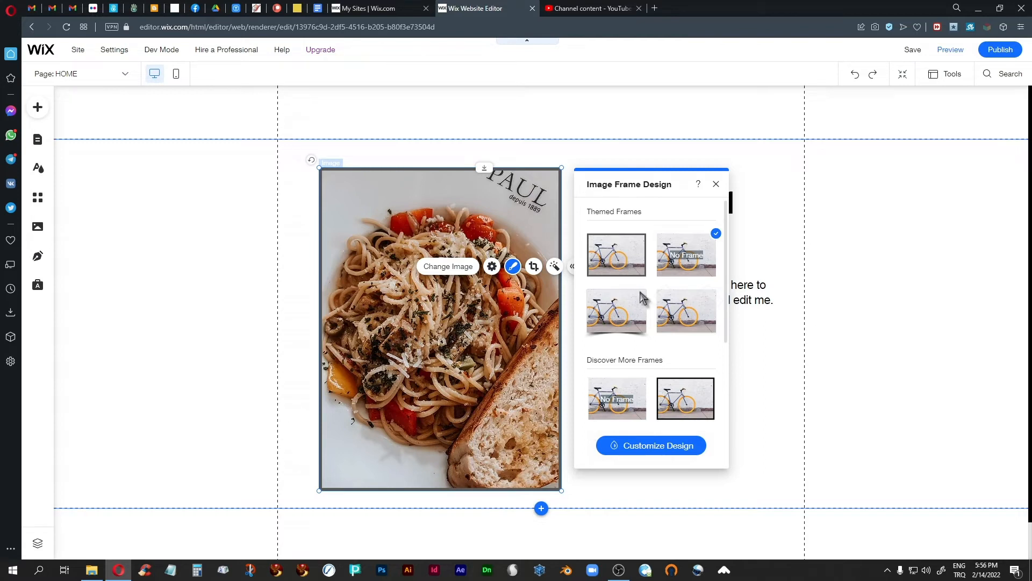
scroll(689, 331, down, 3)
scroll(691, 344, down, 1)
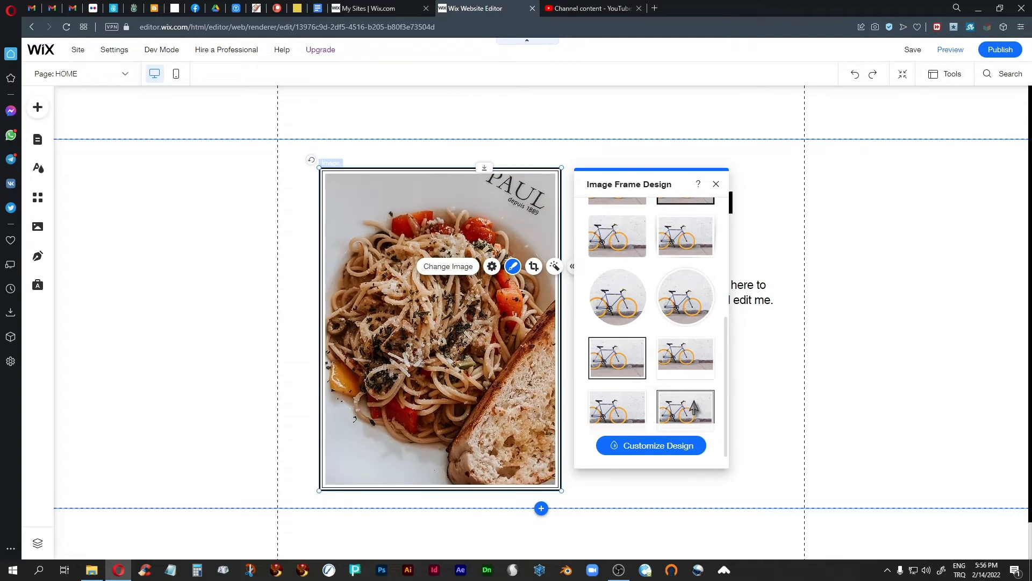
scroll(694, 407, down, 1)
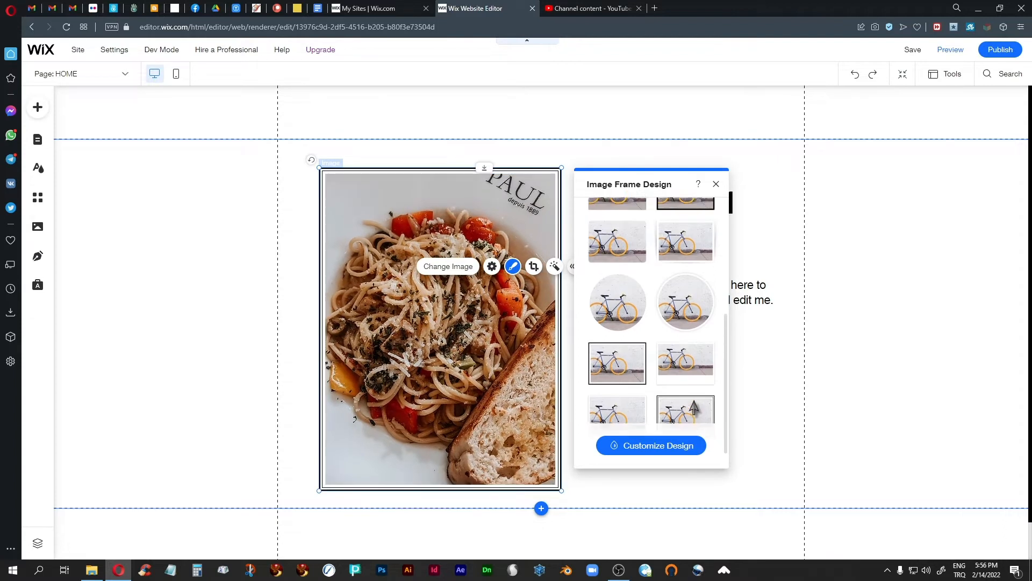
click(693, 407)
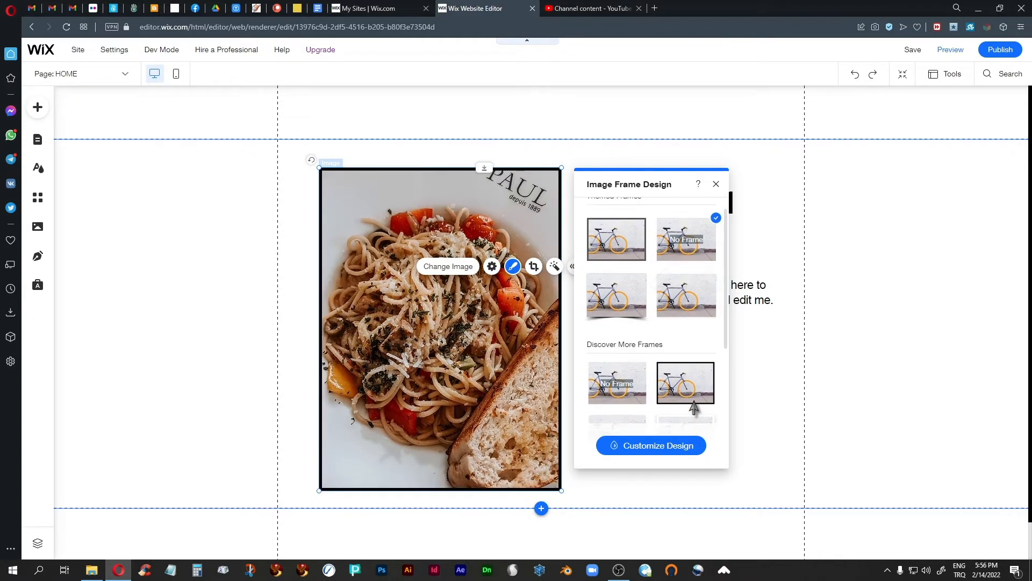
click(611, 259)
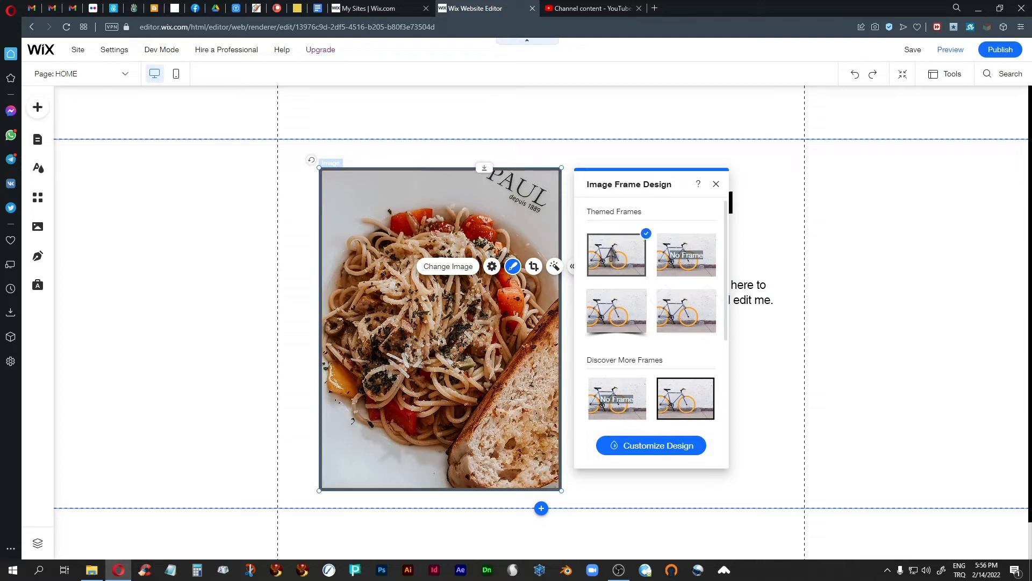
Customize the image frame's border to a width of 1 px at 100% opacity.
click(651, 451)
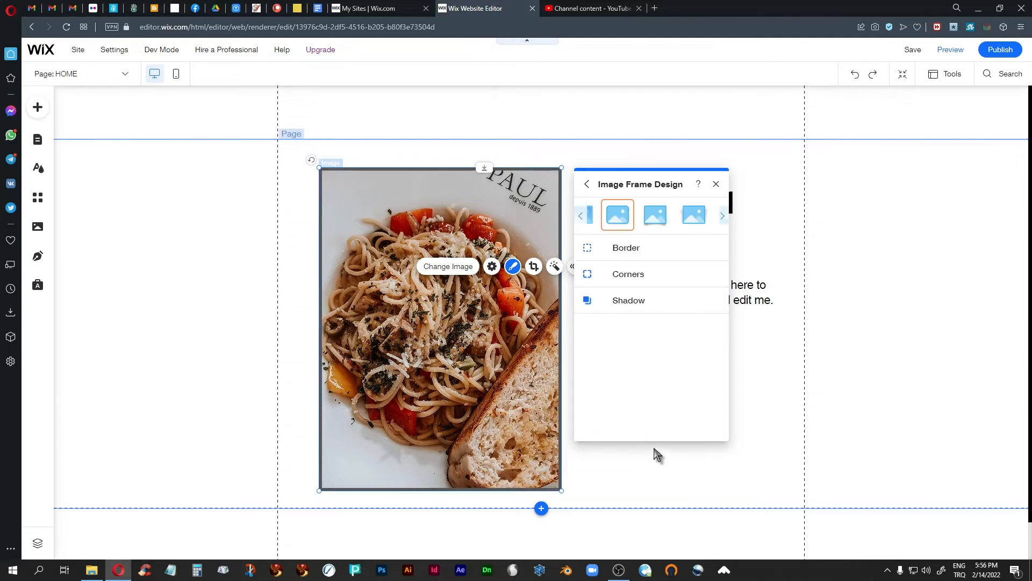
click(624, 251)
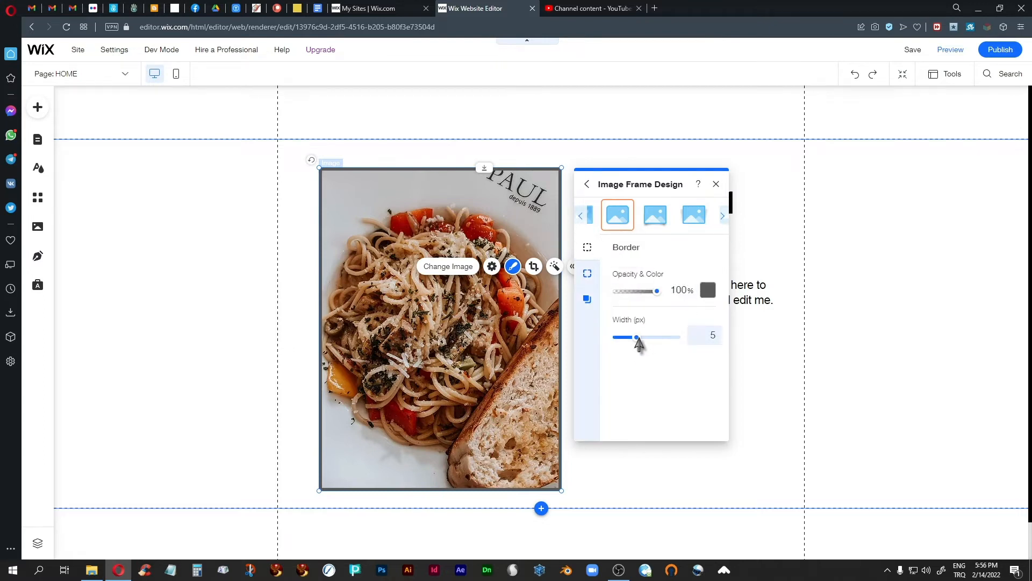
mouse_move(637, 342)
mouse_down()
mouse_move(676, 344)
mouse_move(617, 344)
mouse_up()
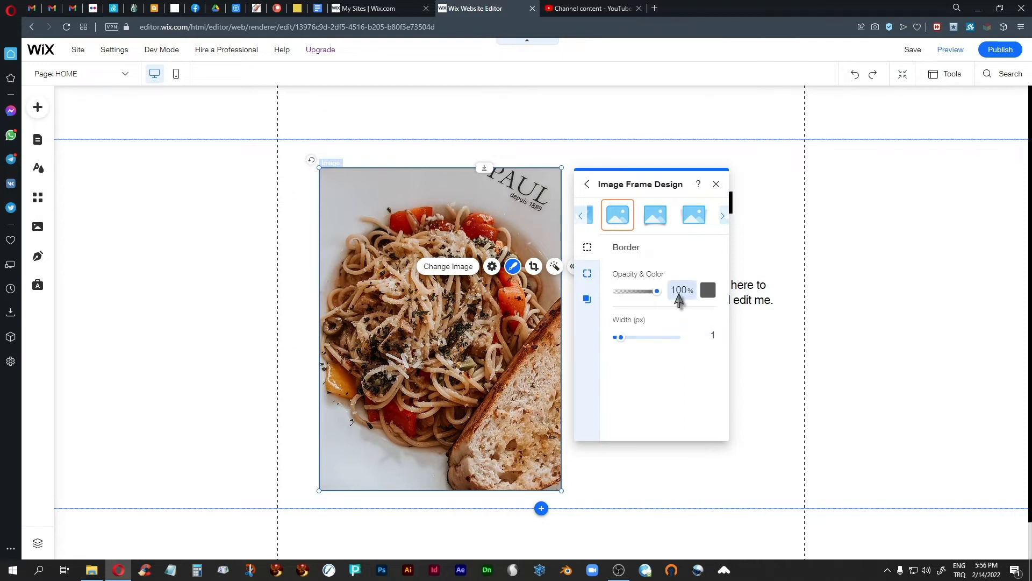
mouse_move(657, 291)
mouse_down()
mouse_move(651, 297)
mouse_move(670, 299)
mouse_up()
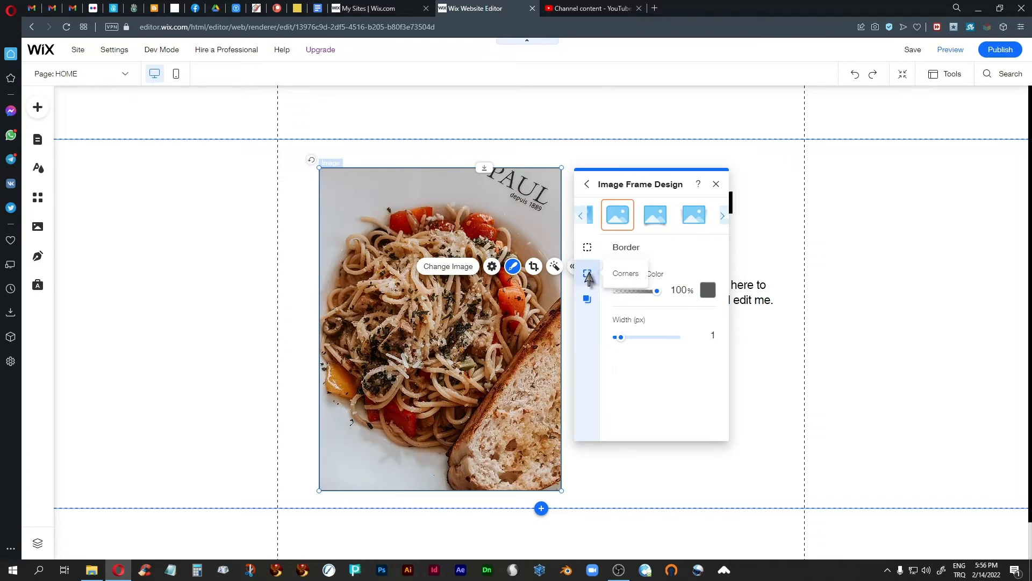
Try a 30 px radius on all four image corners and set it back to 0 px.
click(587, 274)
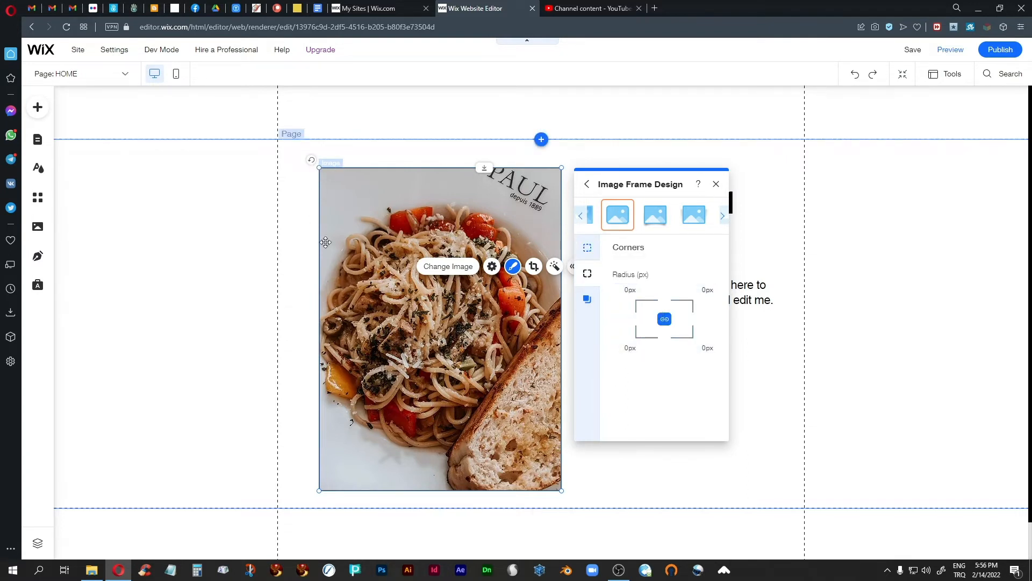
click(627, 290)
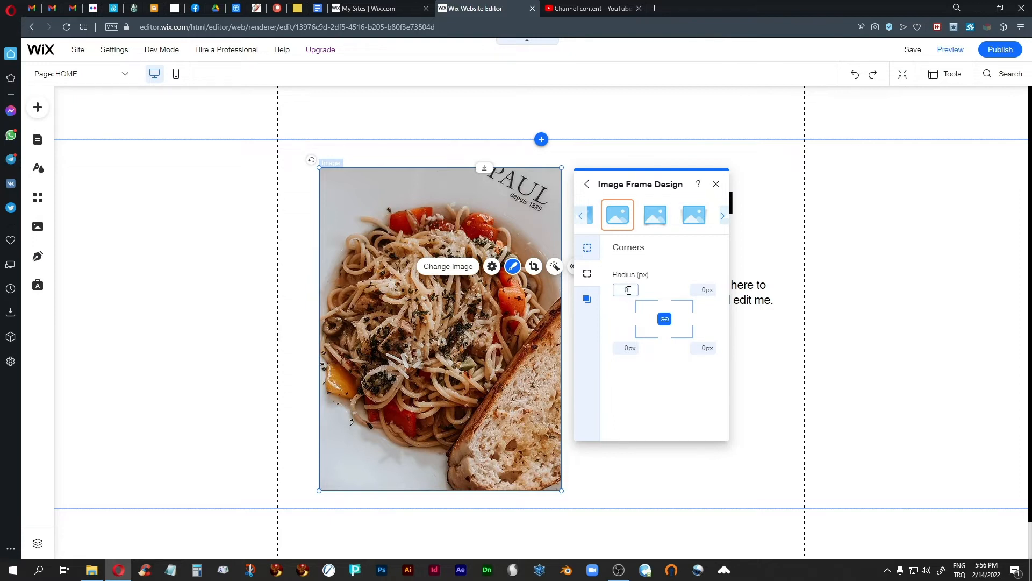
key(Return)
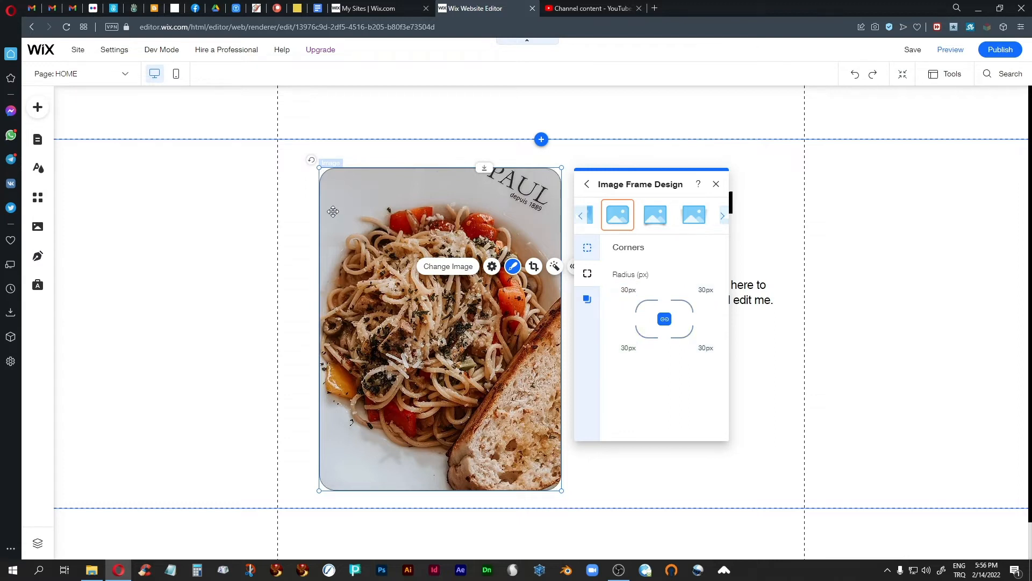
click(626, 291)
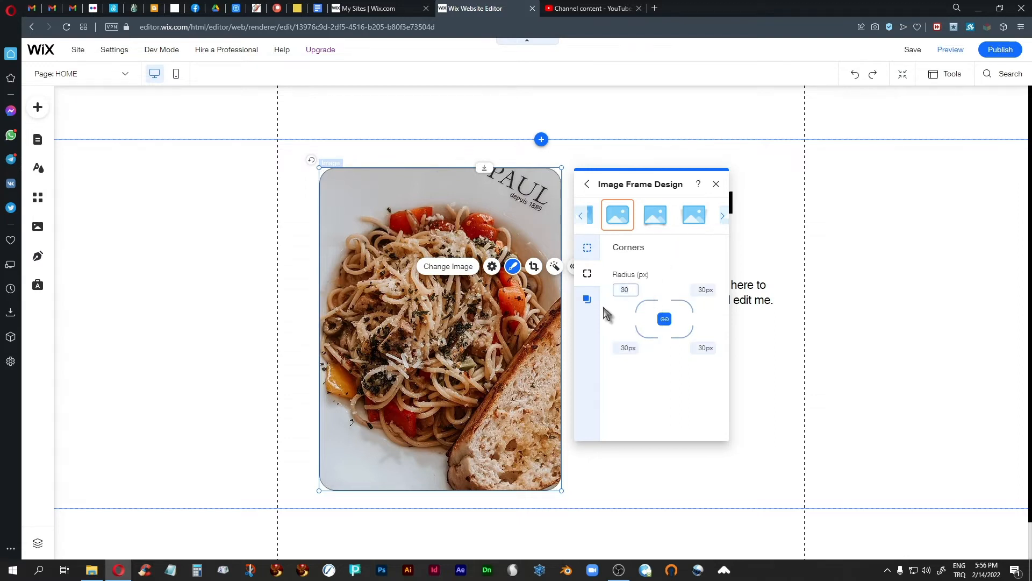
text(0)
key(Return)
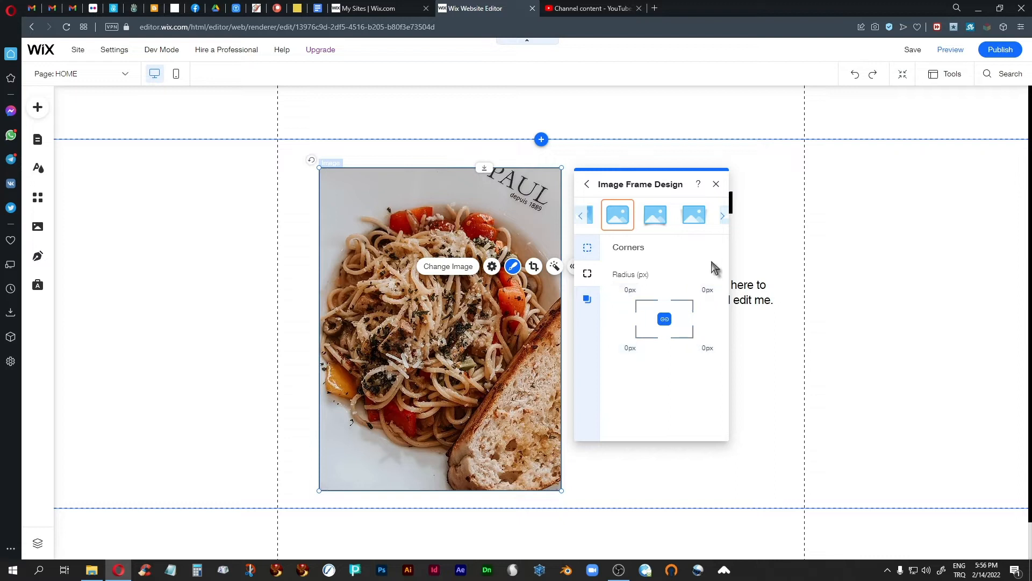
Enable the image's shadow and set its distance to 6 px and its angle to 309°.
click(588, 304)
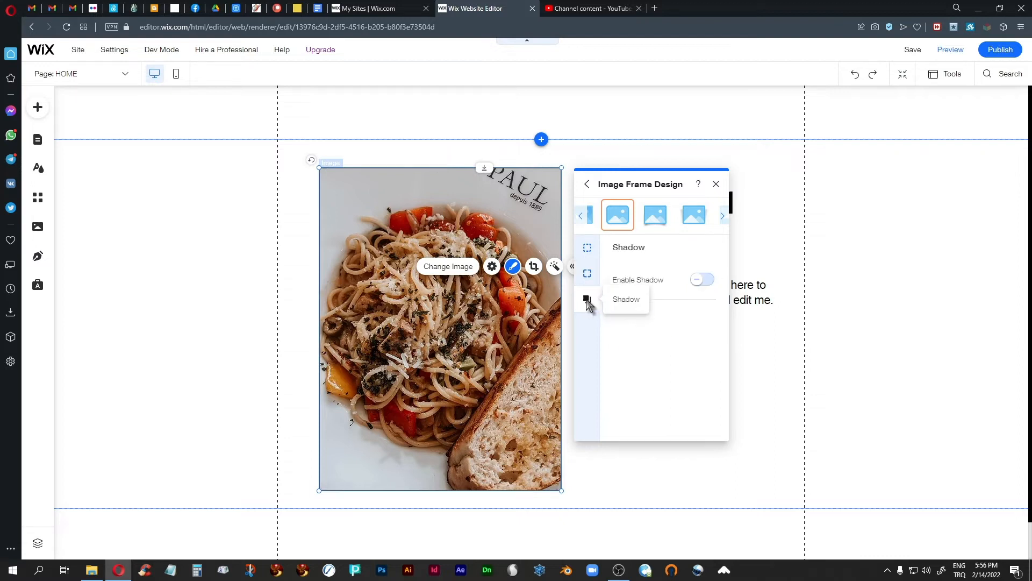
click(696, 281)
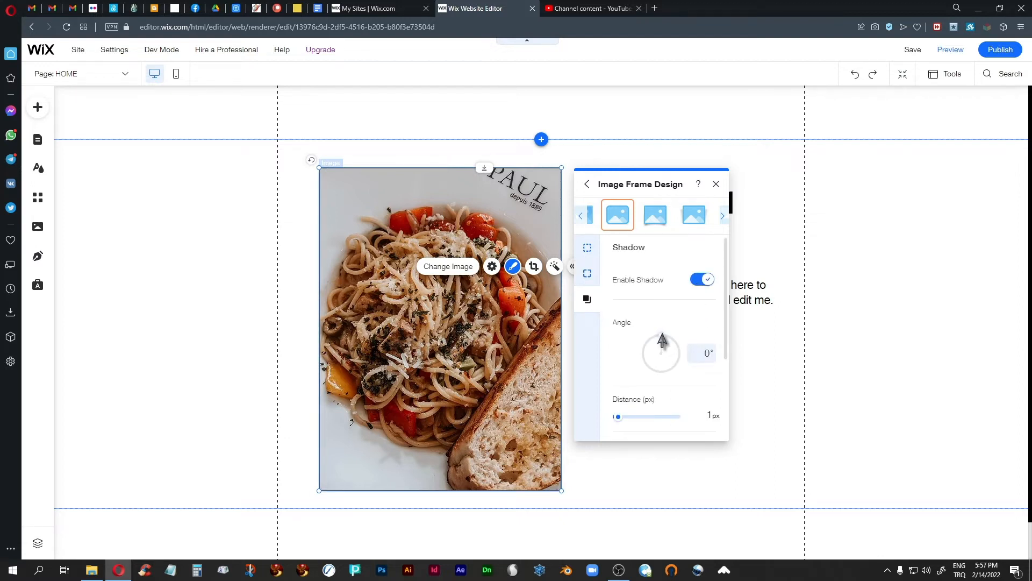
drag(619, 420, 620, 425)
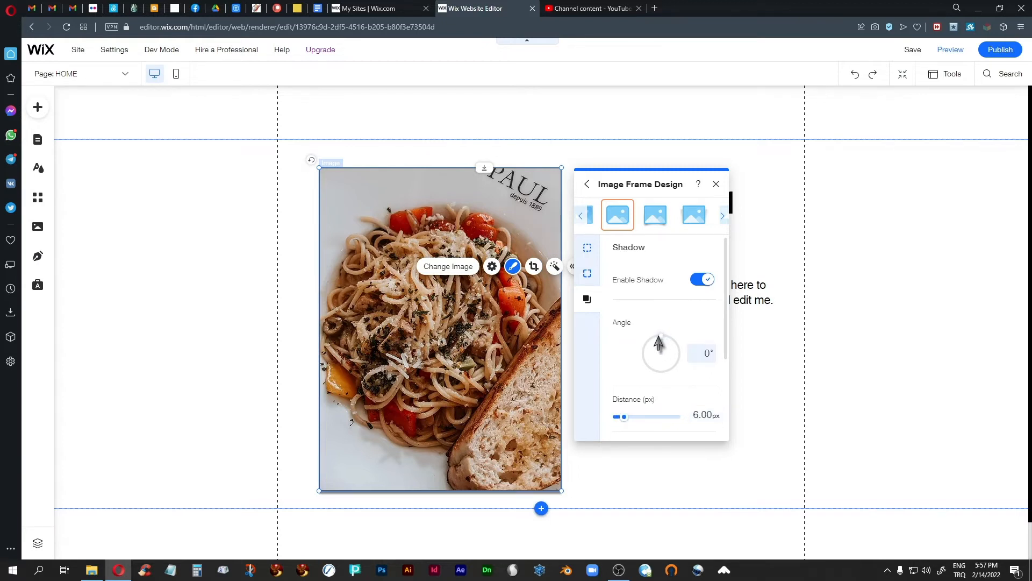
drag(651, 347, 647, 342)
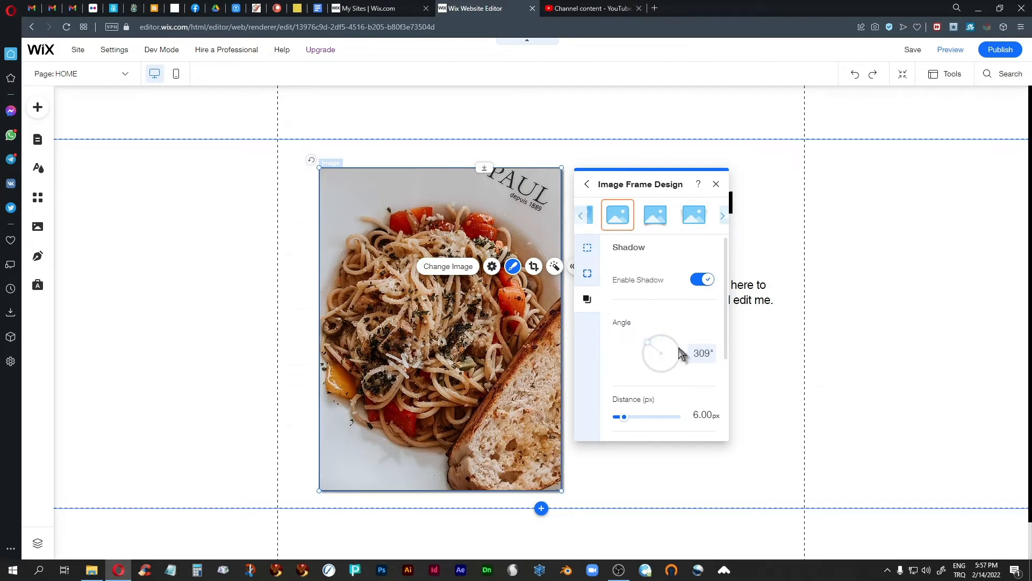
Set the shadow's blur to 16 px, its opacity to 59% and its distance to about 9 px.
drag(726, 325, 718, 412)
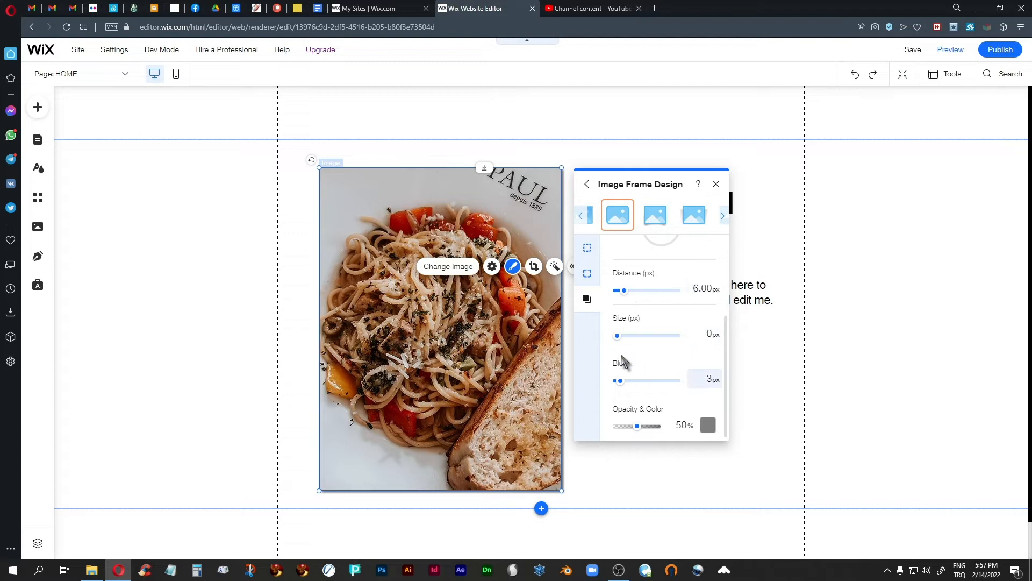
drag(618, 383, 635, 386)
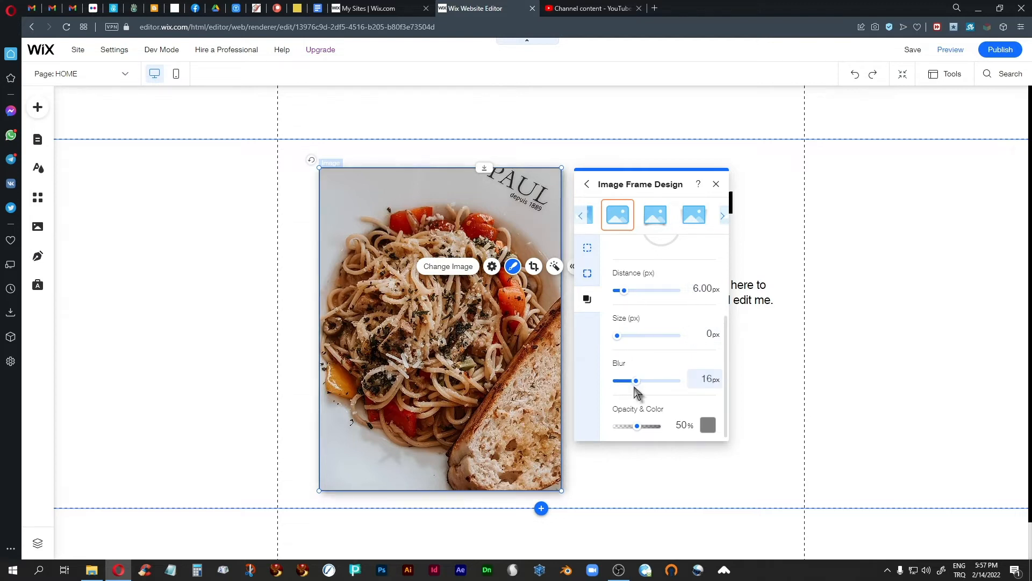
mouse_move(637, 426)
mouse_down()
mouse_move(660, 427)
mouse_move(639, 427)
mouse_up()
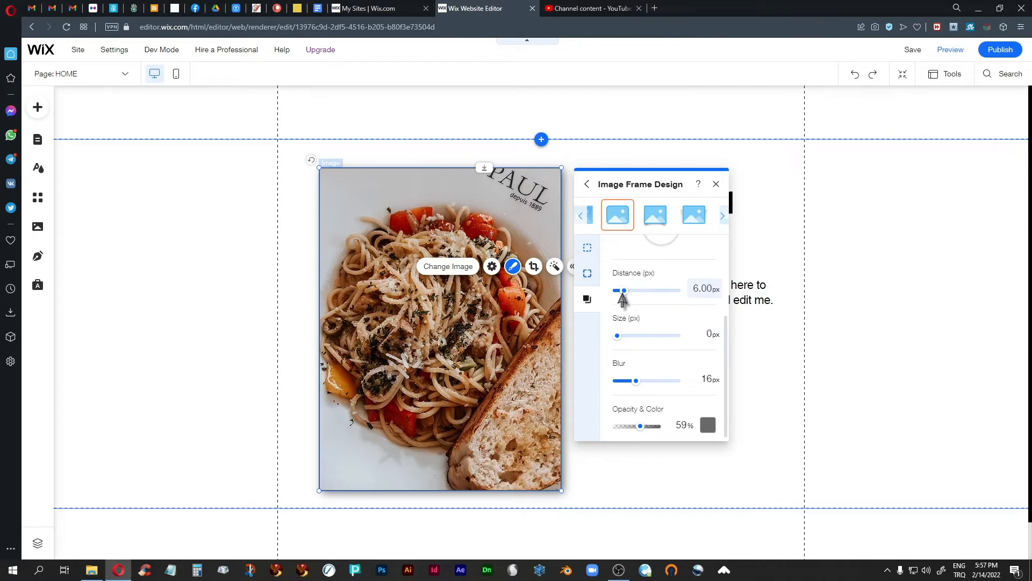
drag(624, 290, 623, 291)
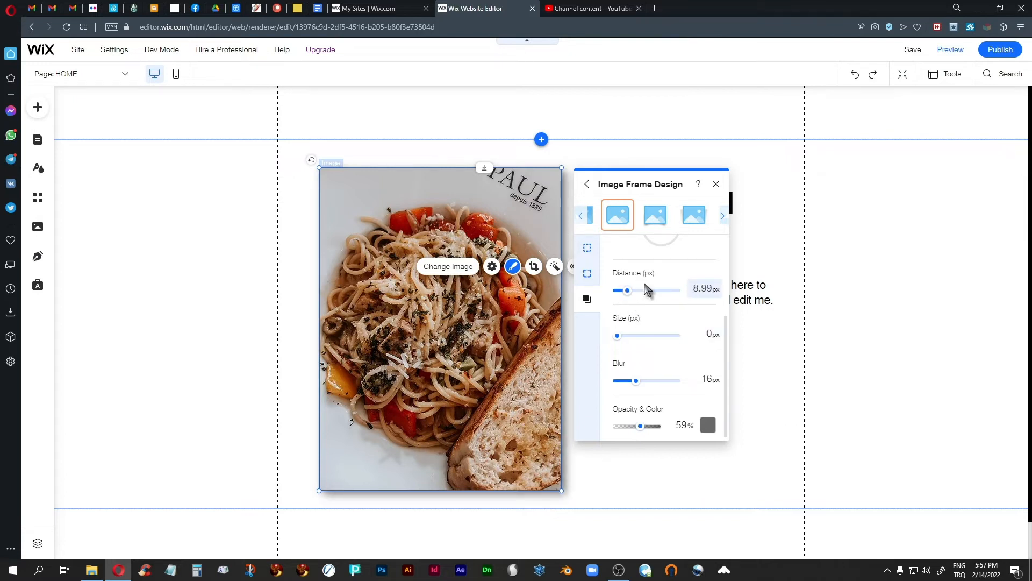
Switch the image to the frame style with a hover state, make its rollover fill white, and lower the fill's opacity.
scroll(675, 261, up, 2)
click(581, 215)
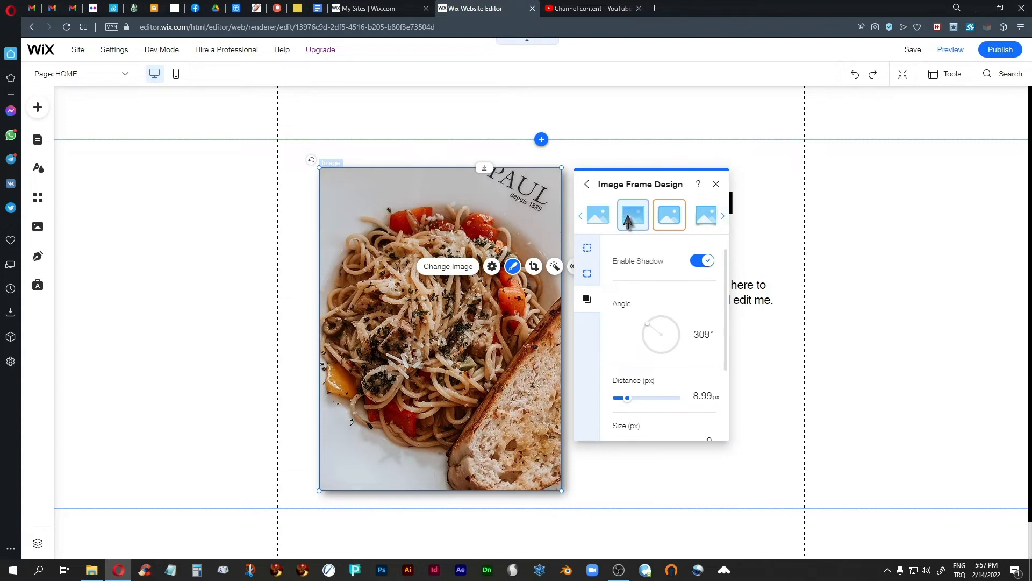
click(633, 217)
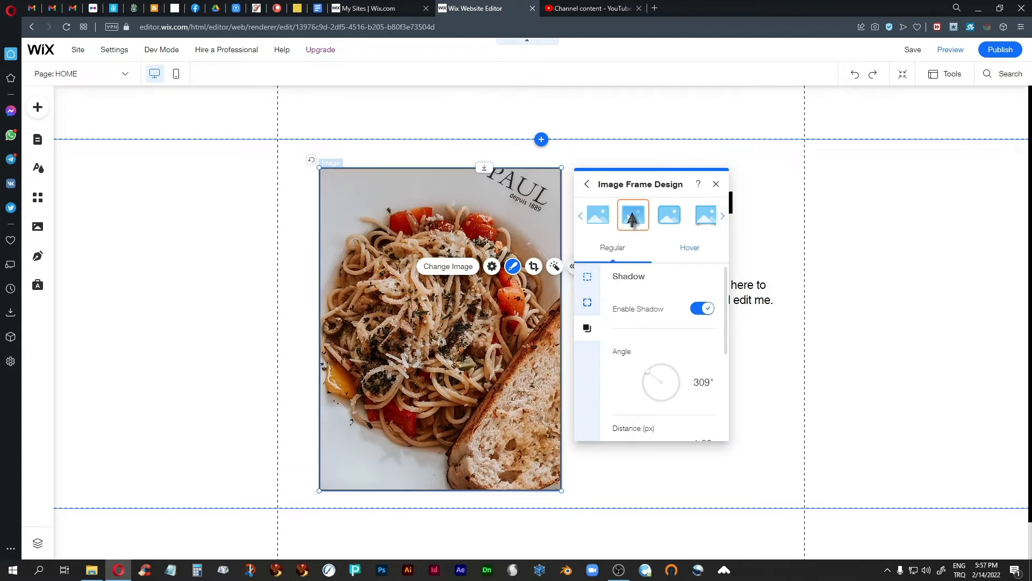
click(691, 252)
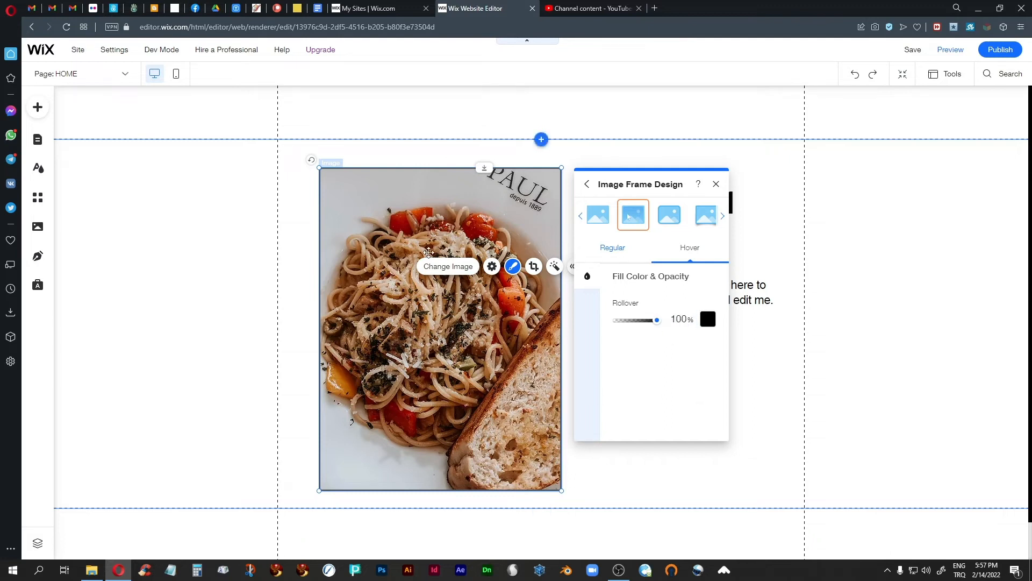
click(707, 321)
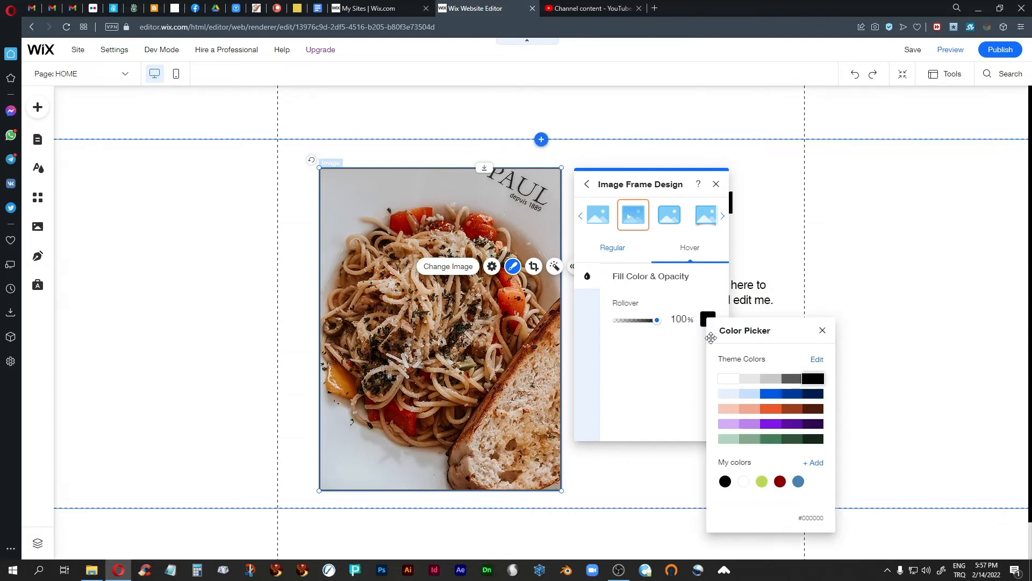
click(726, 380)
click(822, 331)
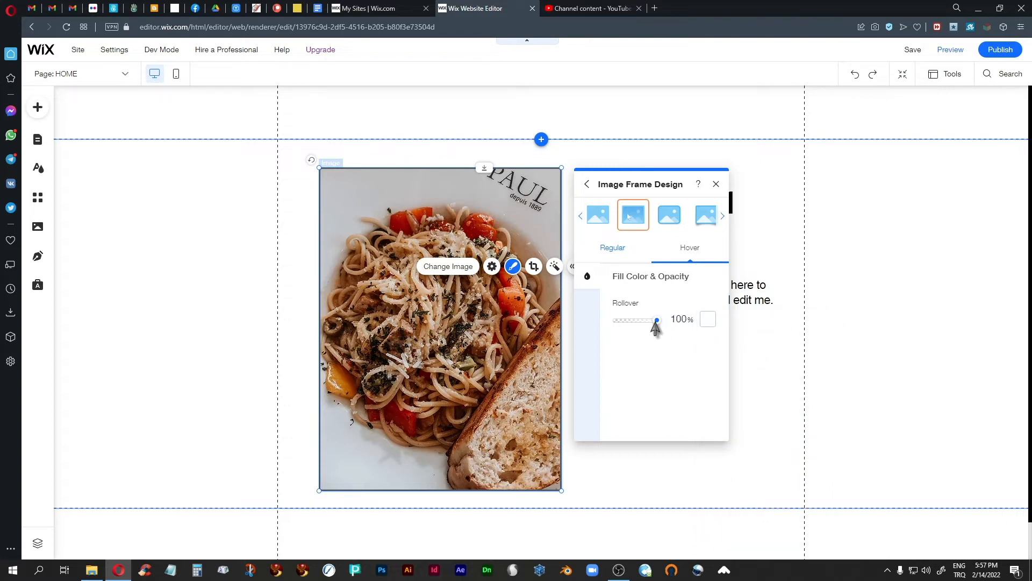
drag(654, 321, 629, 332)
Review the border, corner and shadow settings of the frame's regular state, and close the frame design.
click(610, 249)
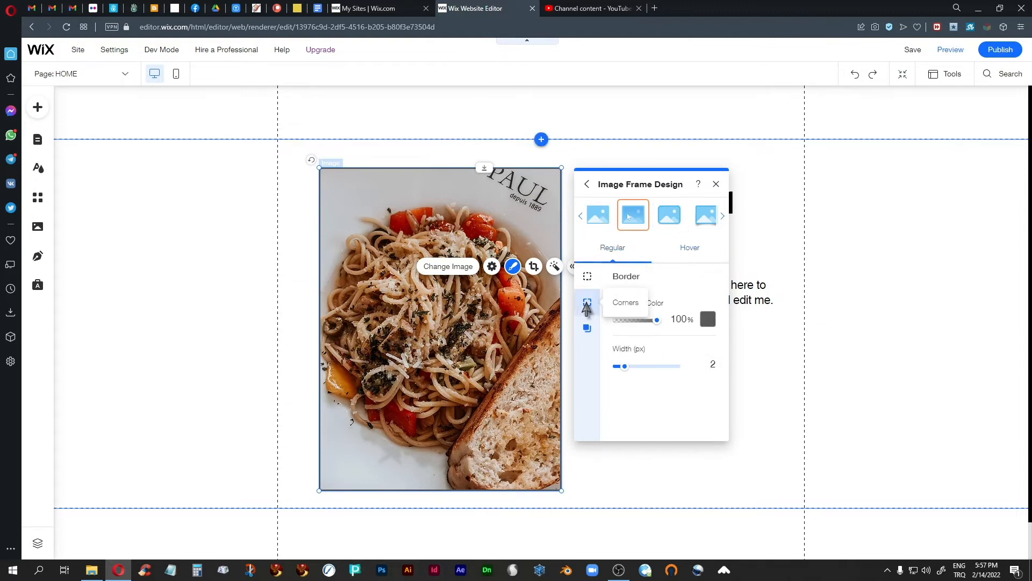
click(588, 302)
click(627, 320)
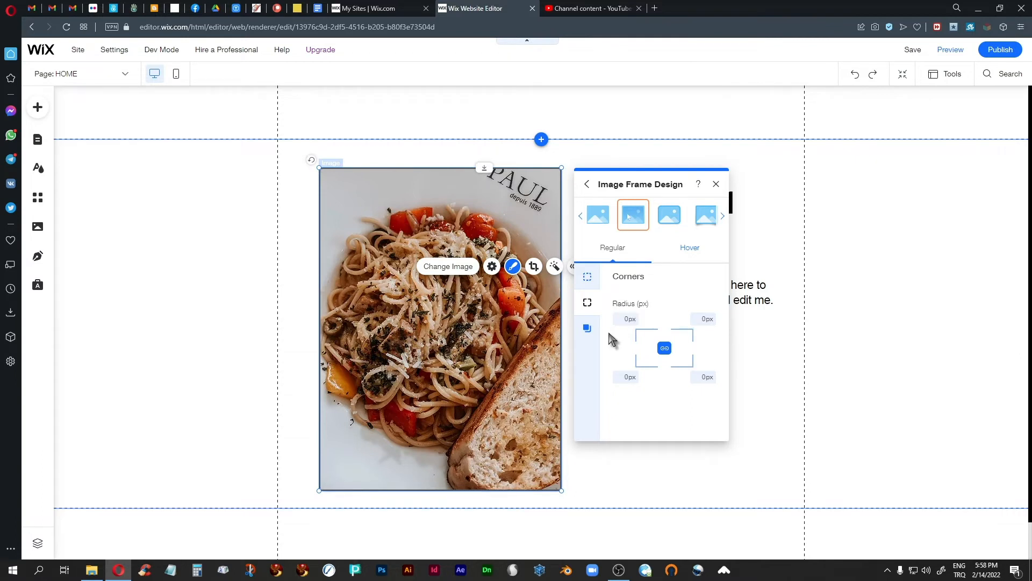
click(587, 328)
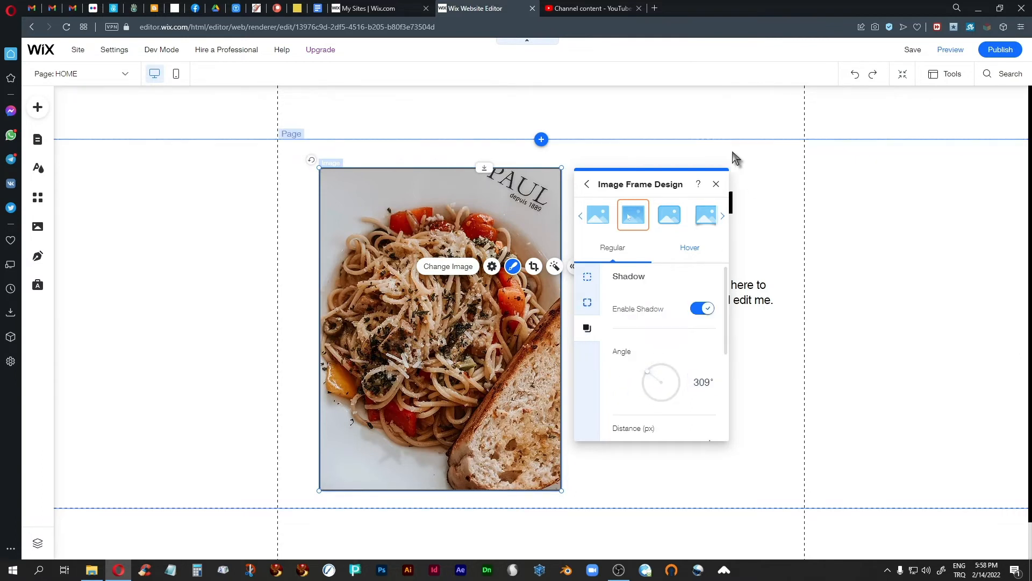
click(716, 184)
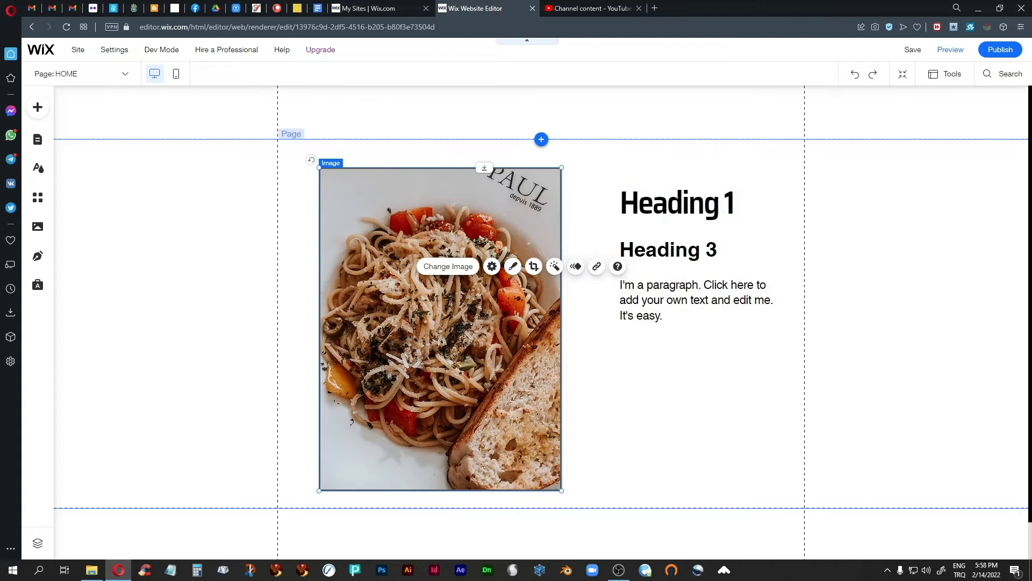
Preview the site to check the image's rollover effect, magnify the image in and out once, and return to the editor.
click(949, 49)
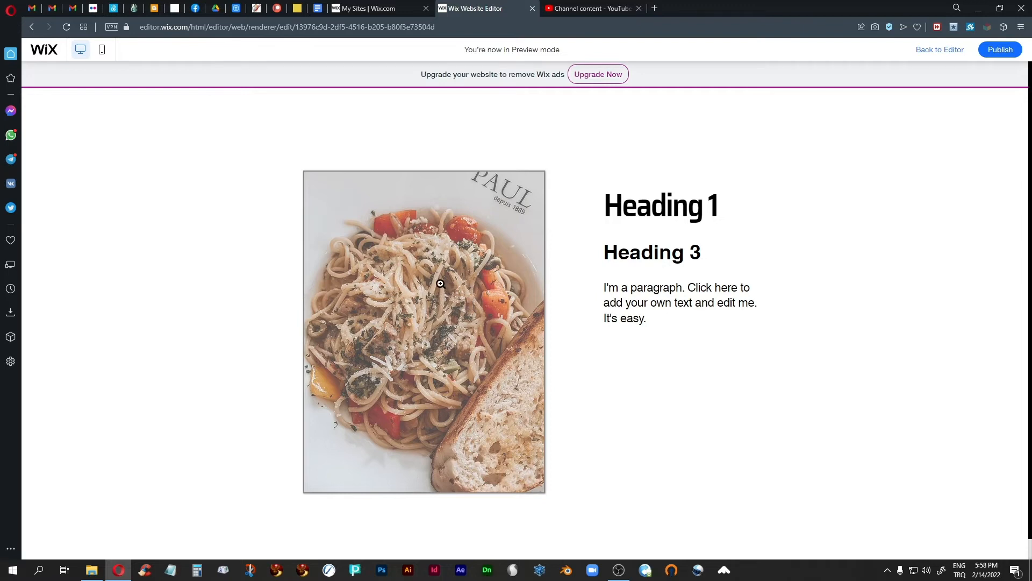
click(441, 297)
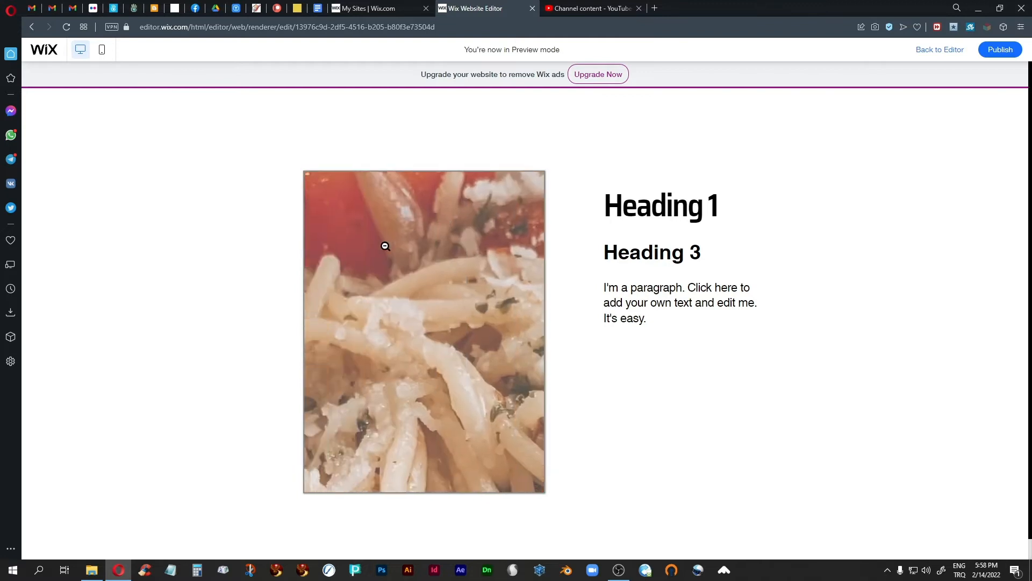
click(448, 352)
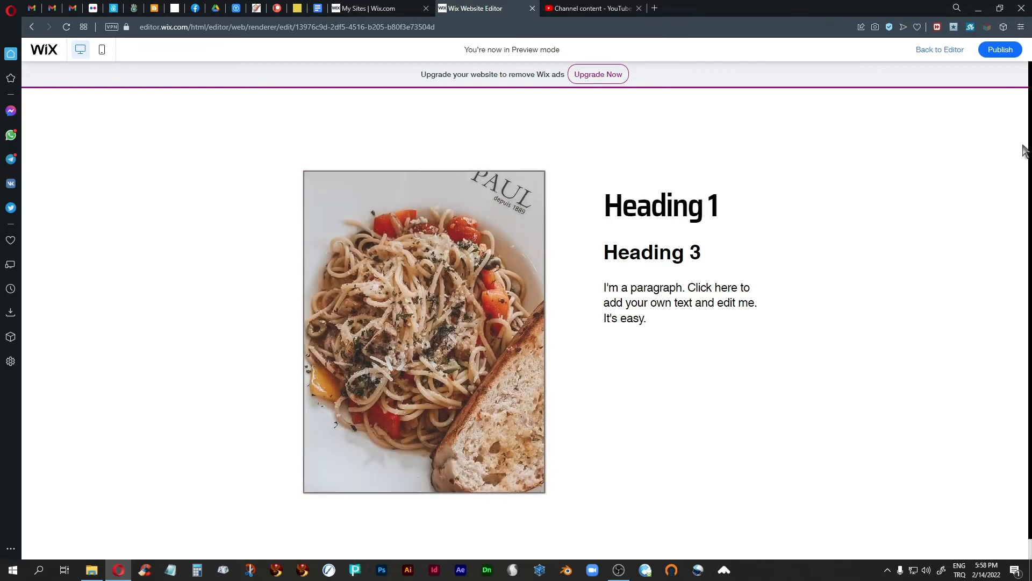
click(940, 49)
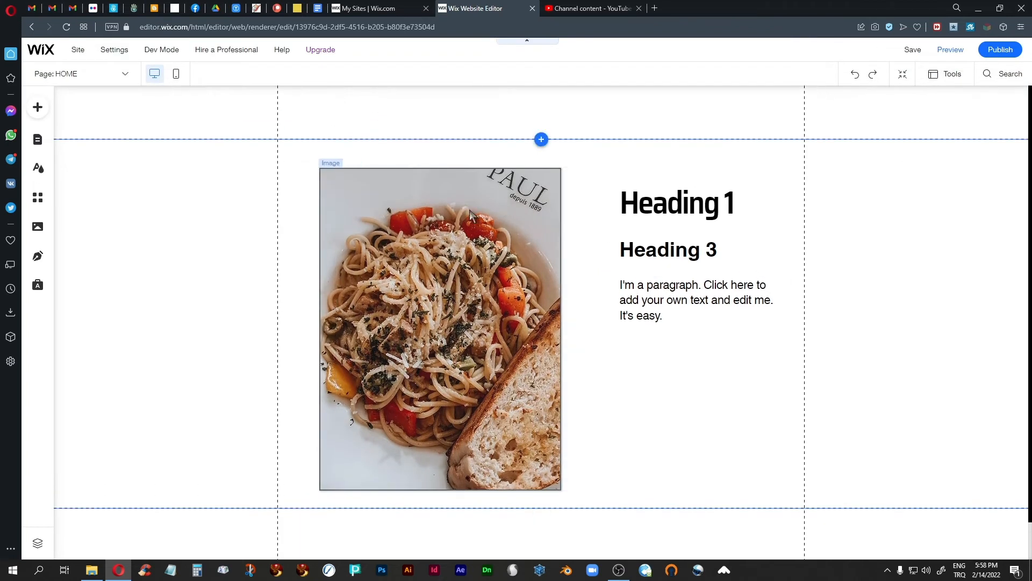
Switch the spaghetti image's frame design to No Frame and close the frame design.
click(469, 210)
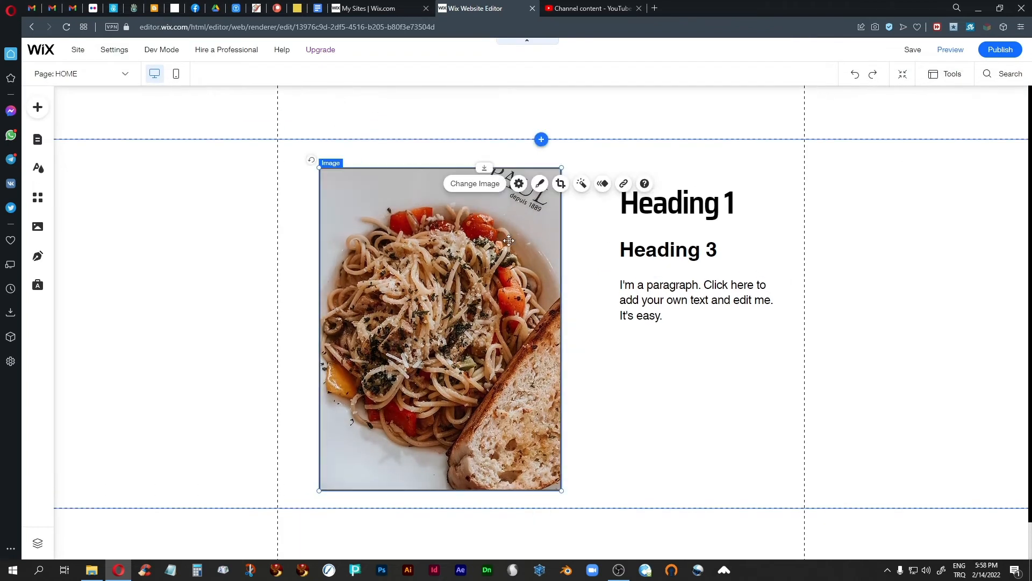
click(540, 183)
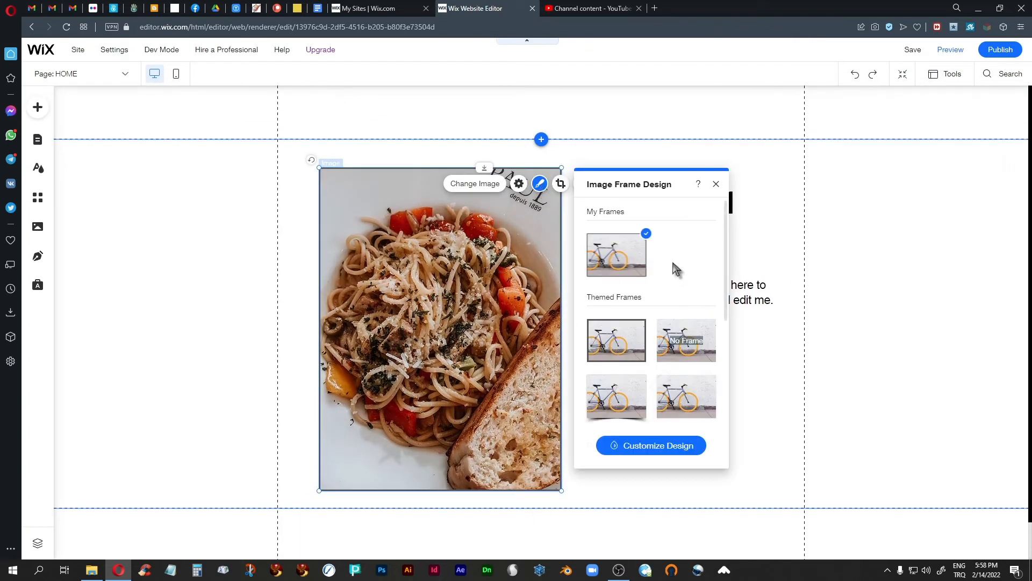
click(692, 342)
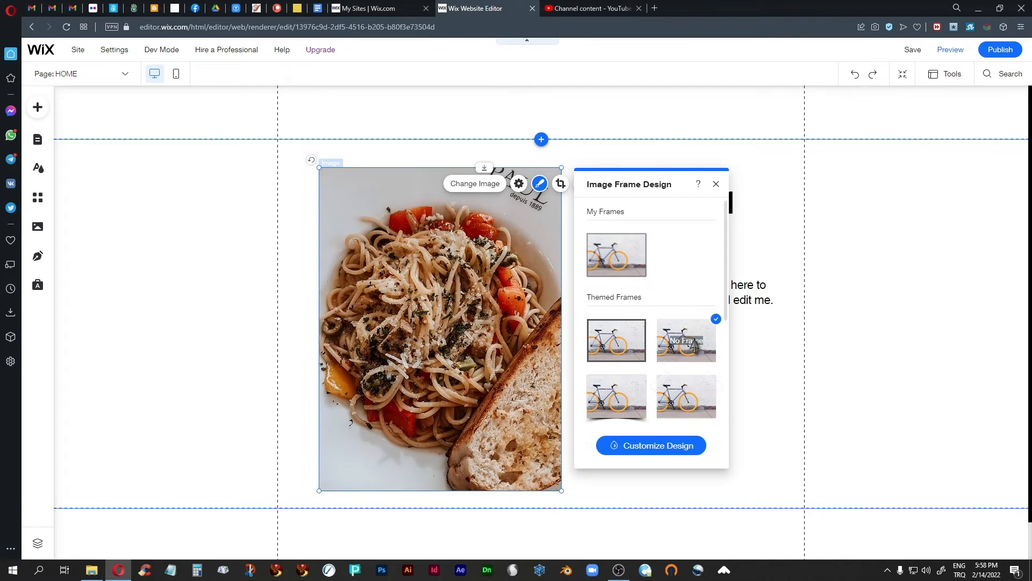
click(716, 184)
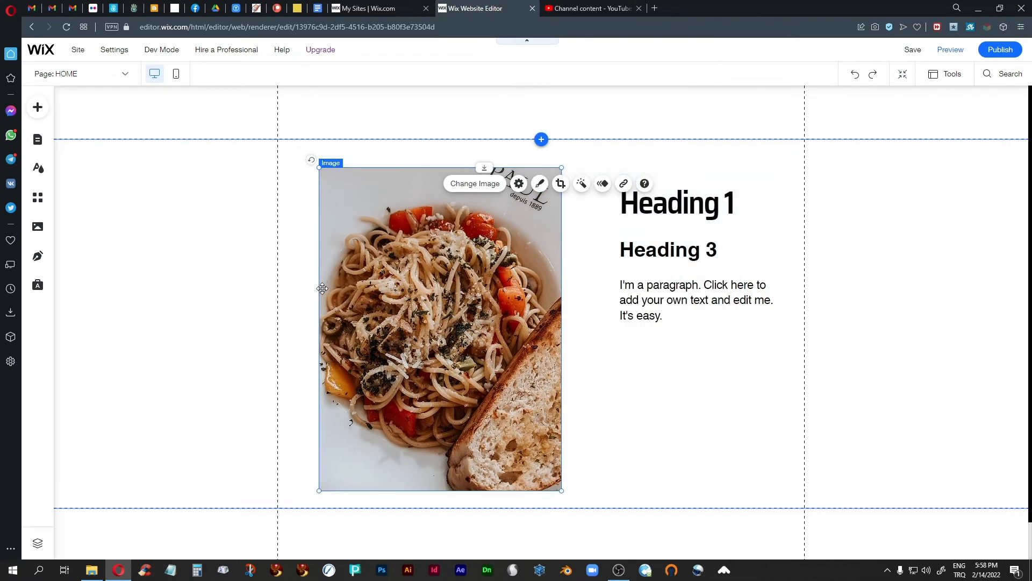
Set the image's click behavior to "It opens in a pop-up" and close the image settings.
click(519, 183)
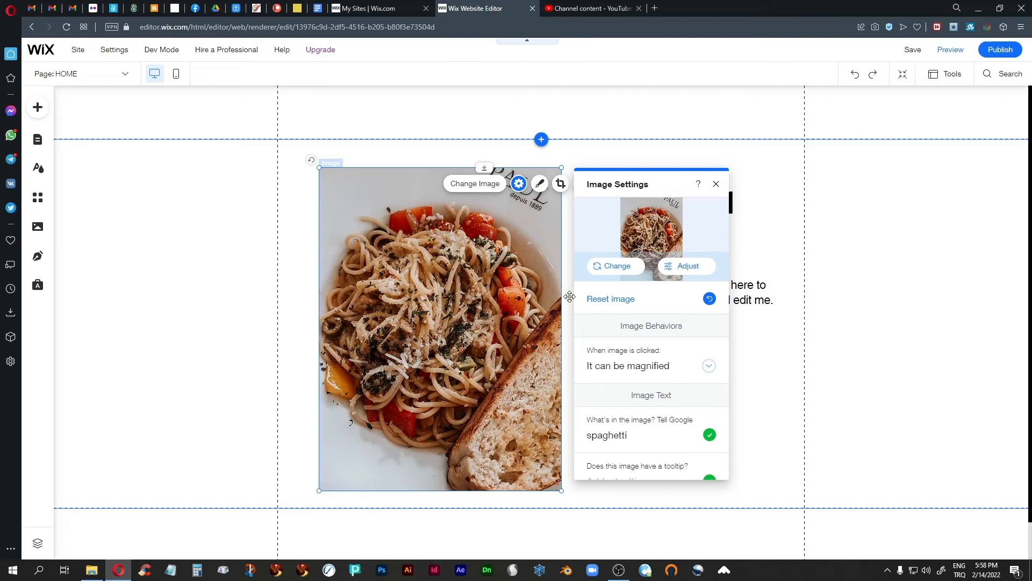
click(708, 367)
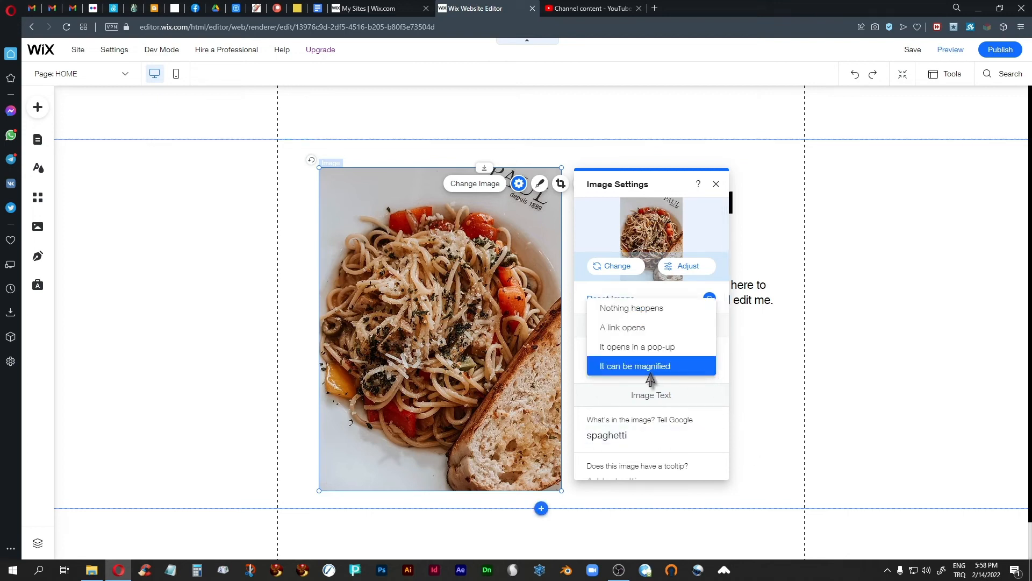
click(629, 348)
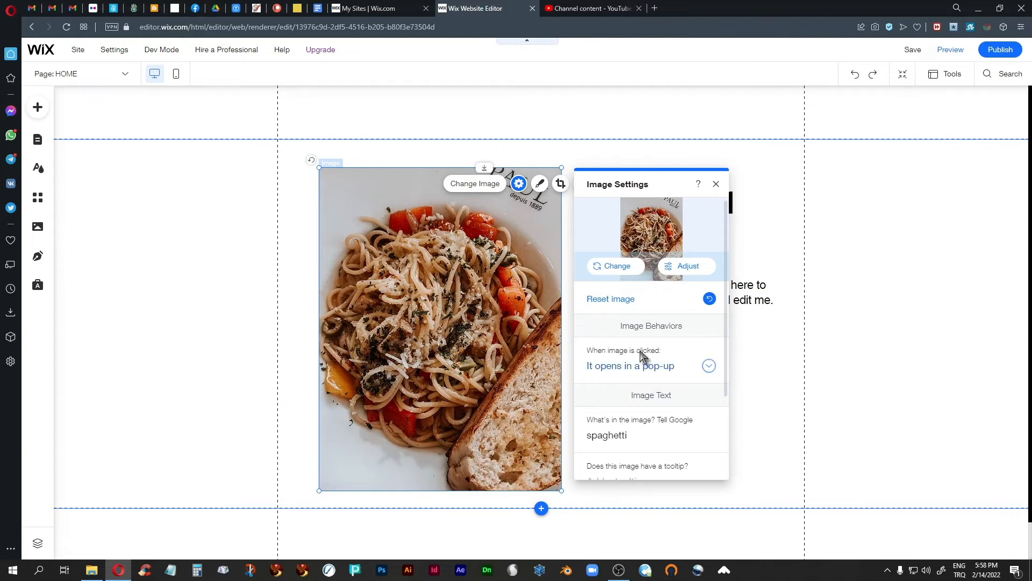
click(715, 184)
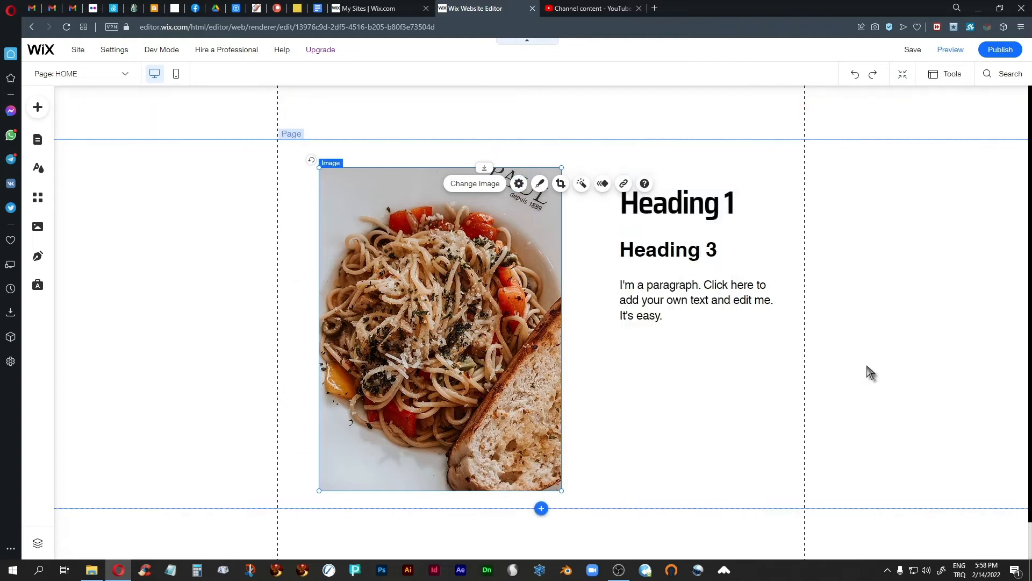
Crop the spaghetti image inward on all four sides, cutting away the PAUL logo and most of the bread.
click(459, 321)
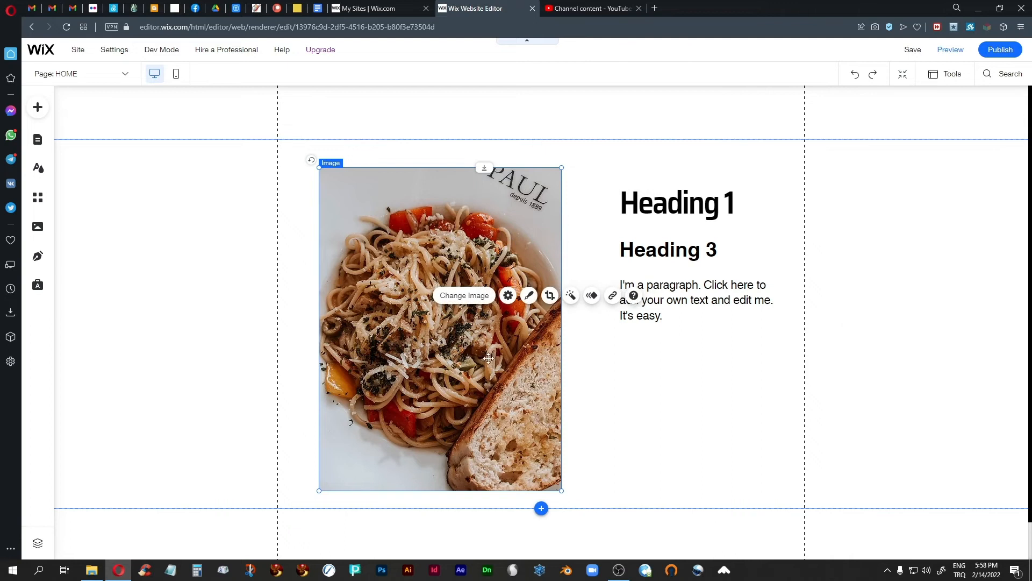
click(549, 295)
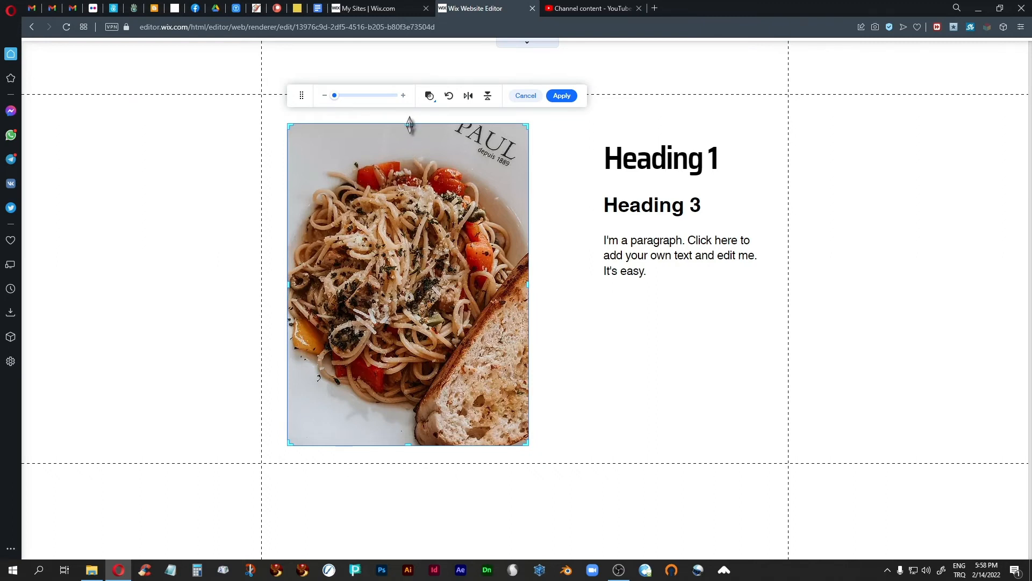
drag(410, 124, 404, 176)
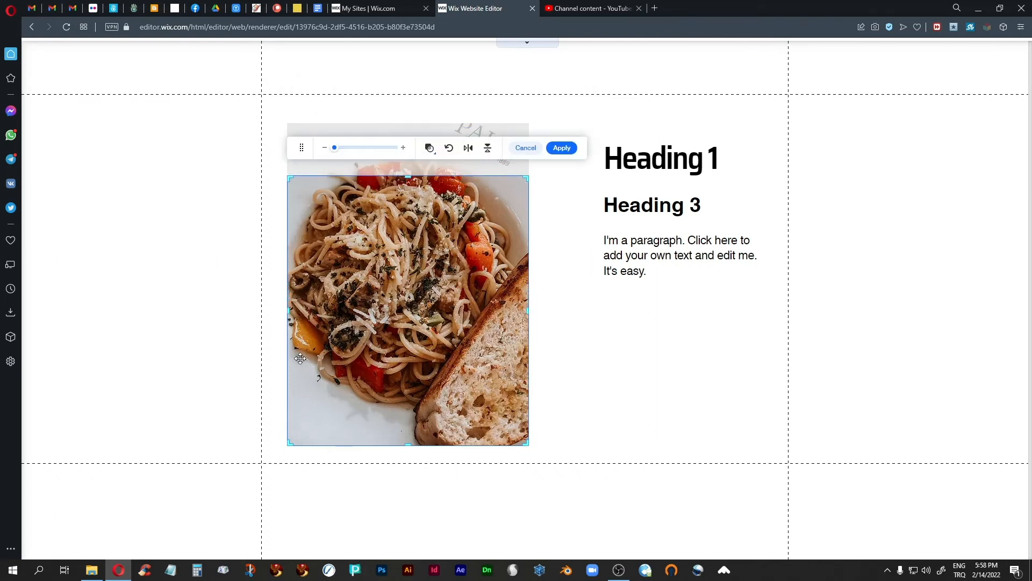
drag(408, 445, 422, 378)
drag(528, 279, 491, 279)
drag(287, 278, 309, 278)
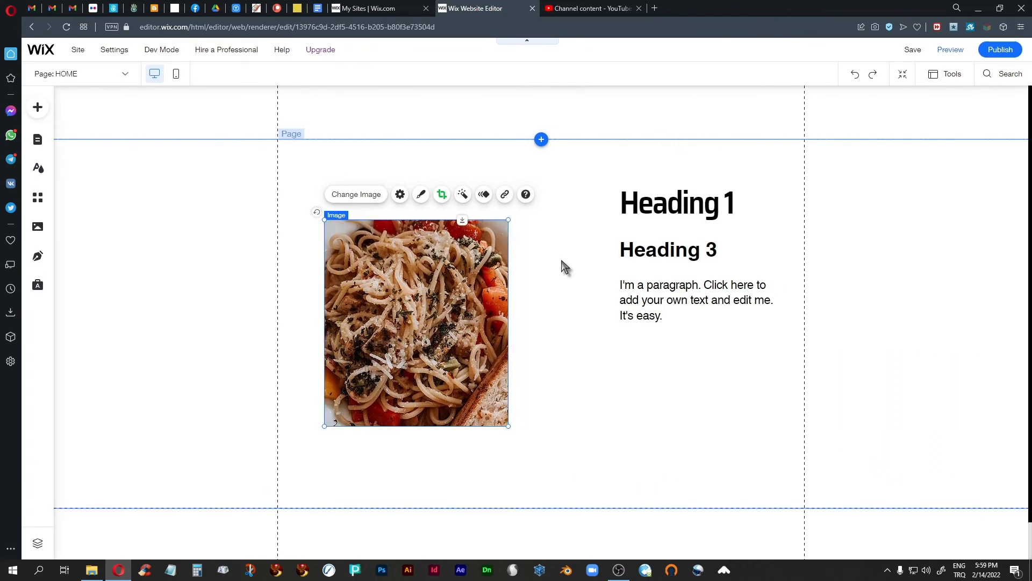
Reopen the image's crop, shift the crop slightly to the left and zoom in on the spaghetti.
click(442, 194)
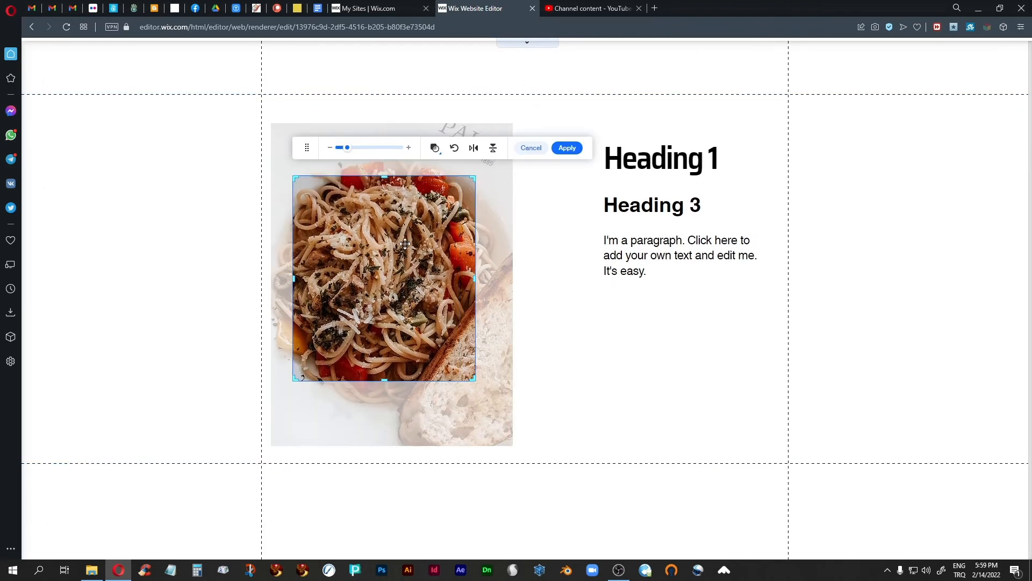
mouse_move(405, 244)
mouse_down()
mouse_move(370, 286)
mouse_move(408, 224)
mouse_move(391, 219)
mouse_move(395, 256)
mouse_move(395, 242)
mouse_up()
drag(348, 149, 361, 150)
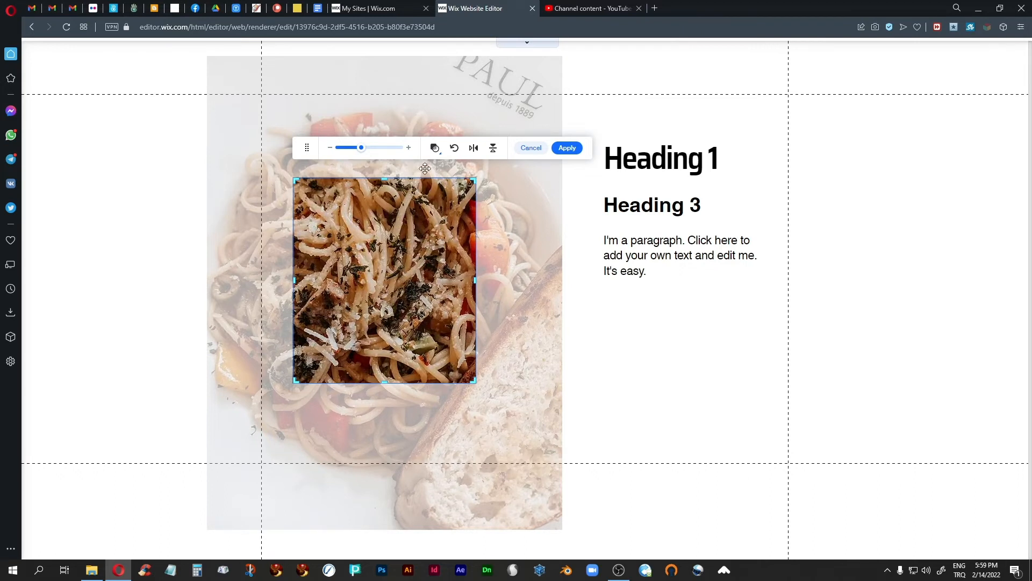
Try the open-ring and hollow-triangle crop shapes, and choose the middle rounded blob from the last row of shapes.
click(435, 148)
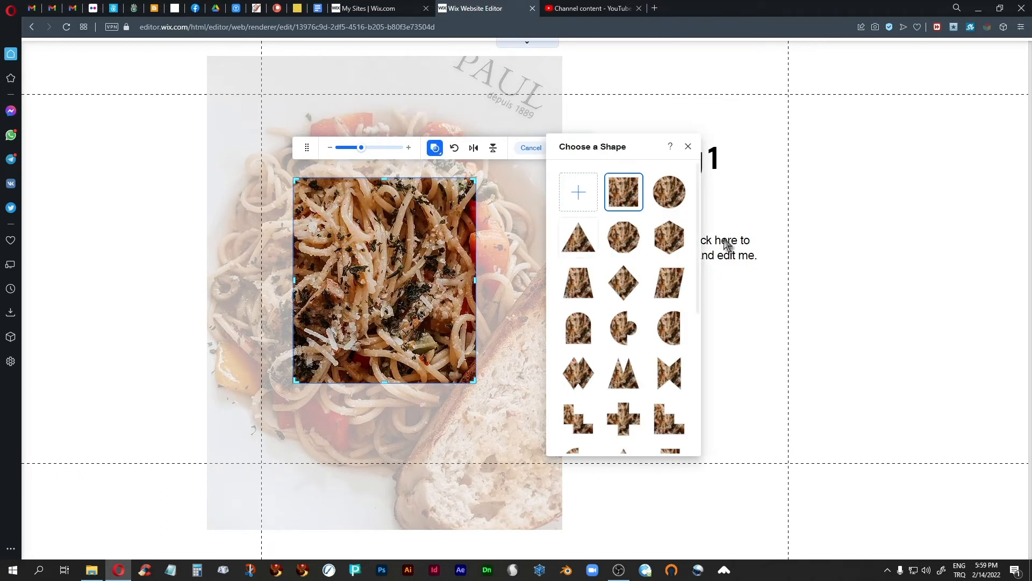
scroll(662, 231, down, 4)
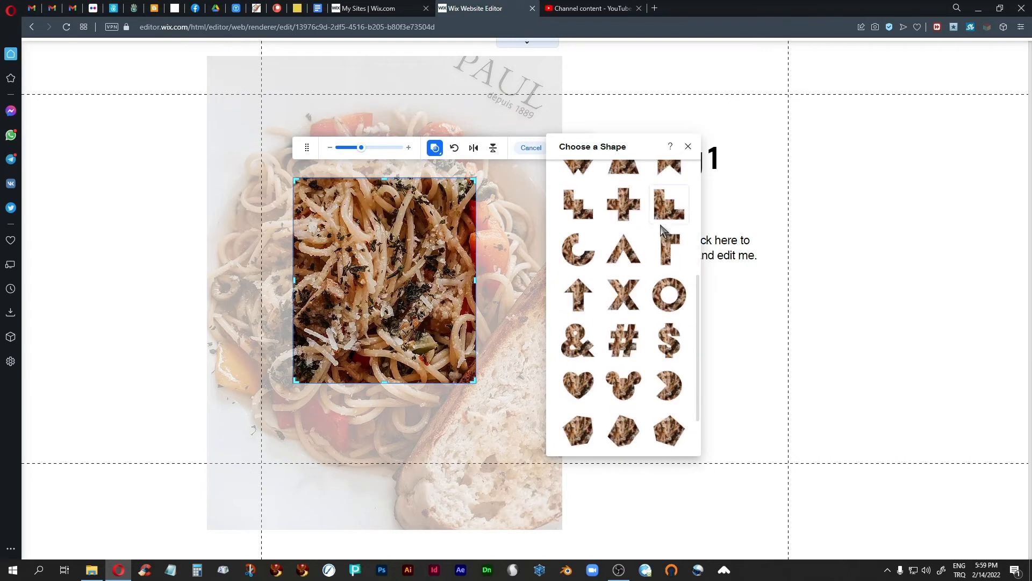
click(575, 260)
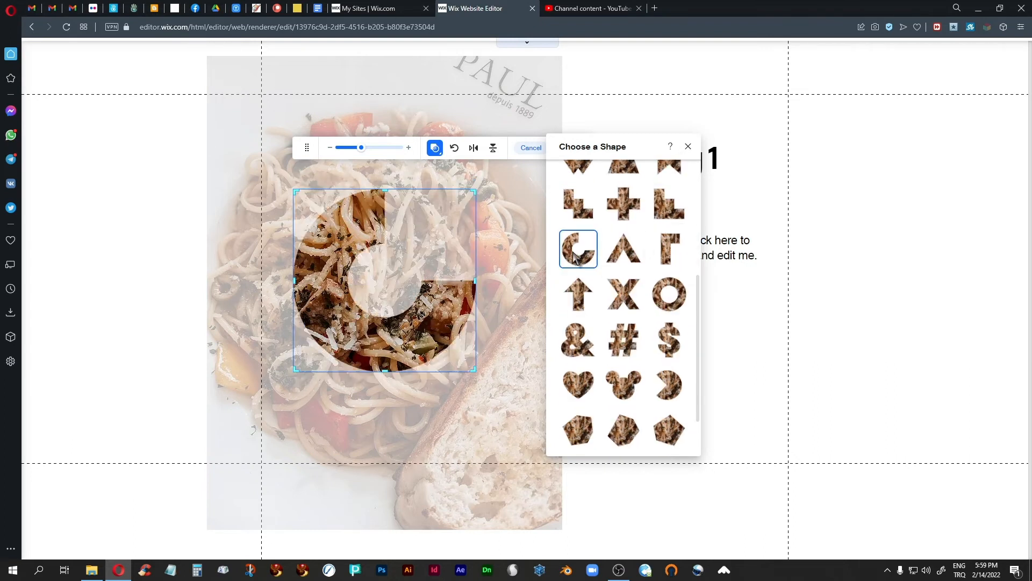
click(624, 252)
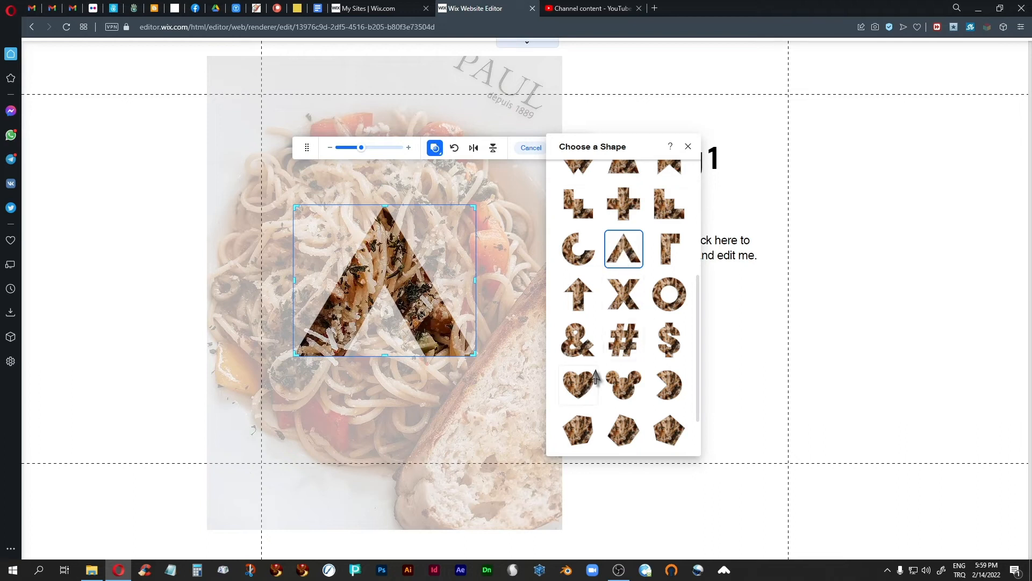
scroll(642, 352, down, 1)
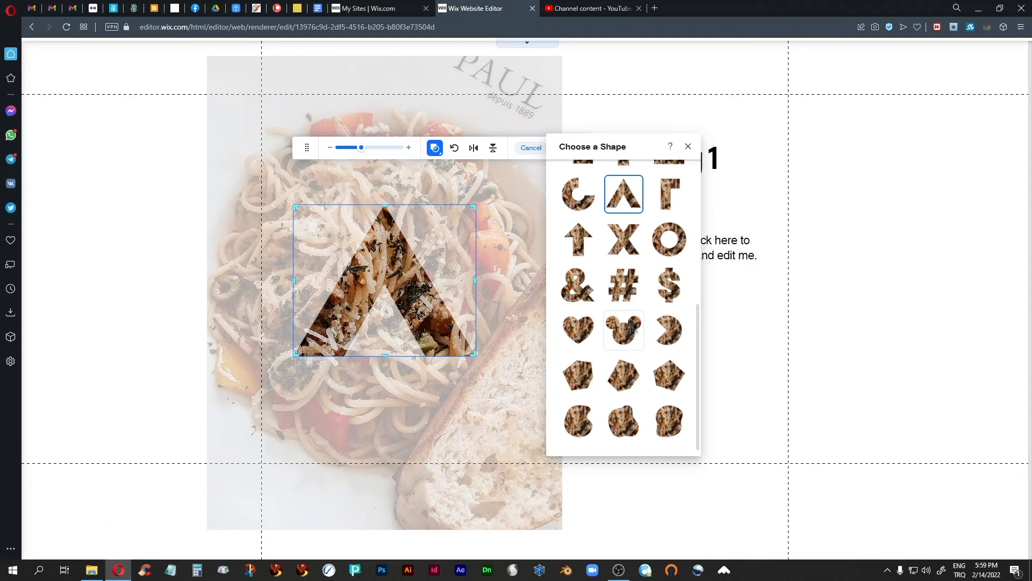
scroll(630, 325, up, 5)
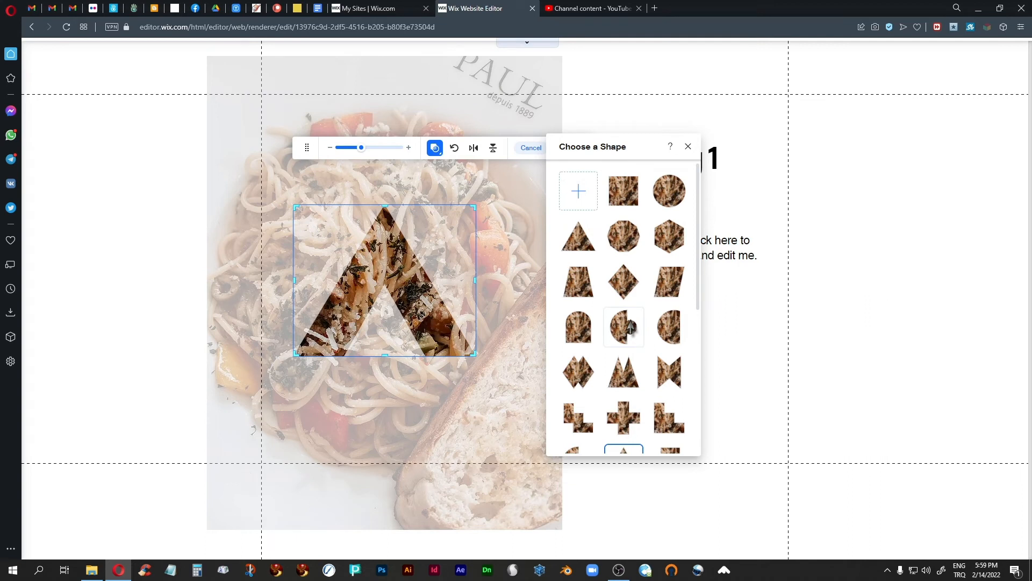
scroll(630, 326, down, 5)
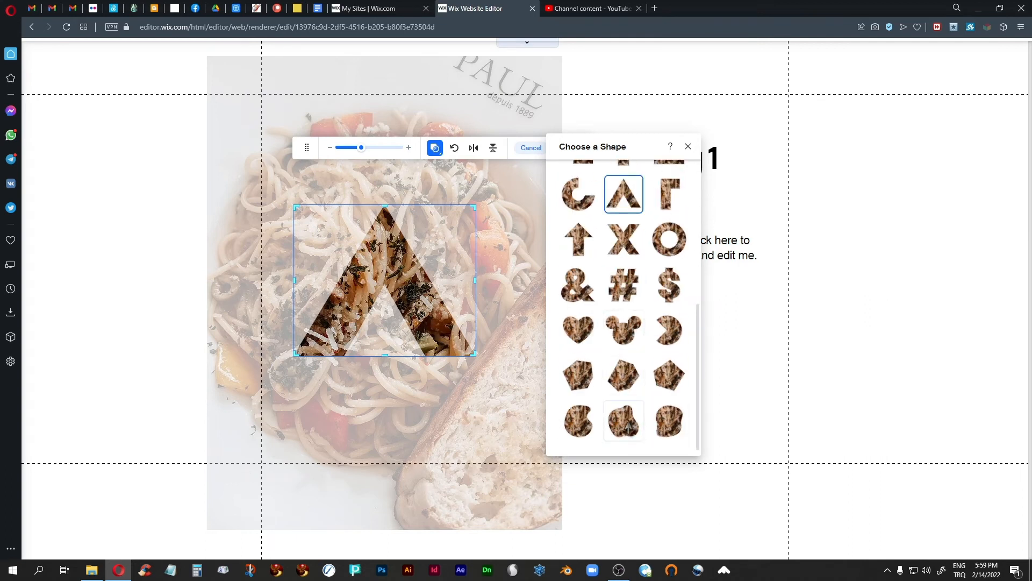
click(621, 422)
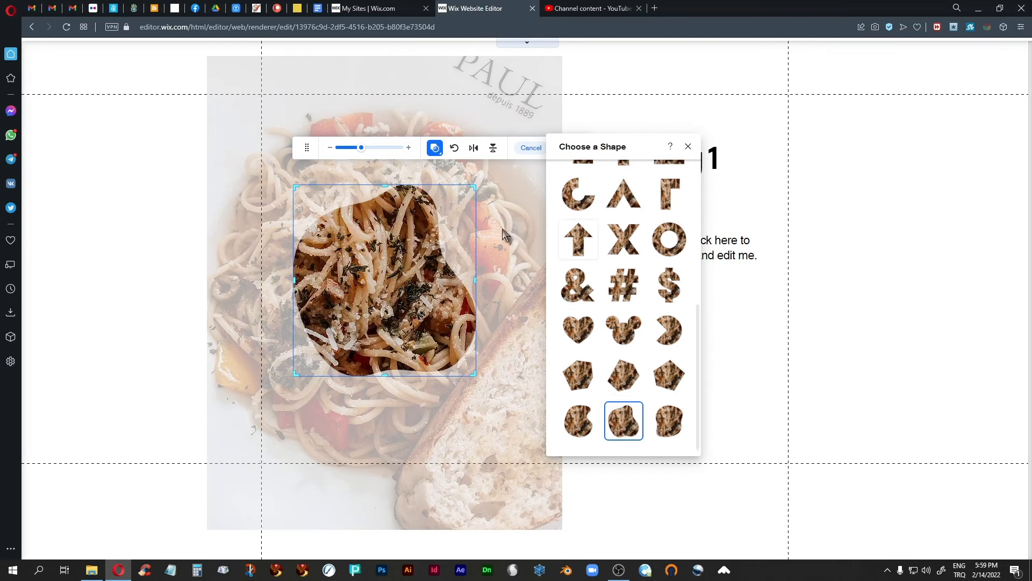
click(687, 147)
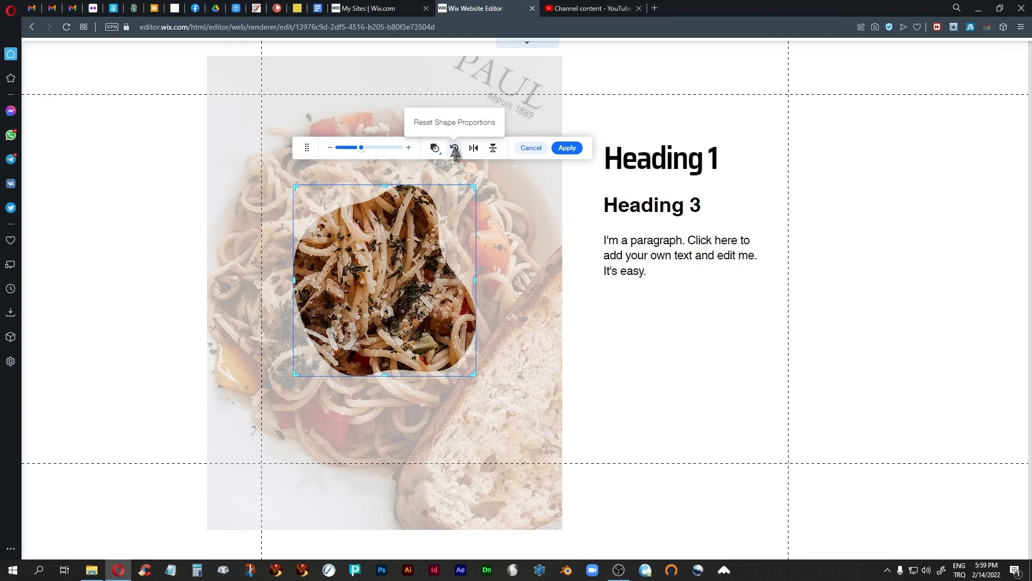
Flip the crop shape horizontally and back, flip it vertically and back, and apply the crop.
click(474, 149)
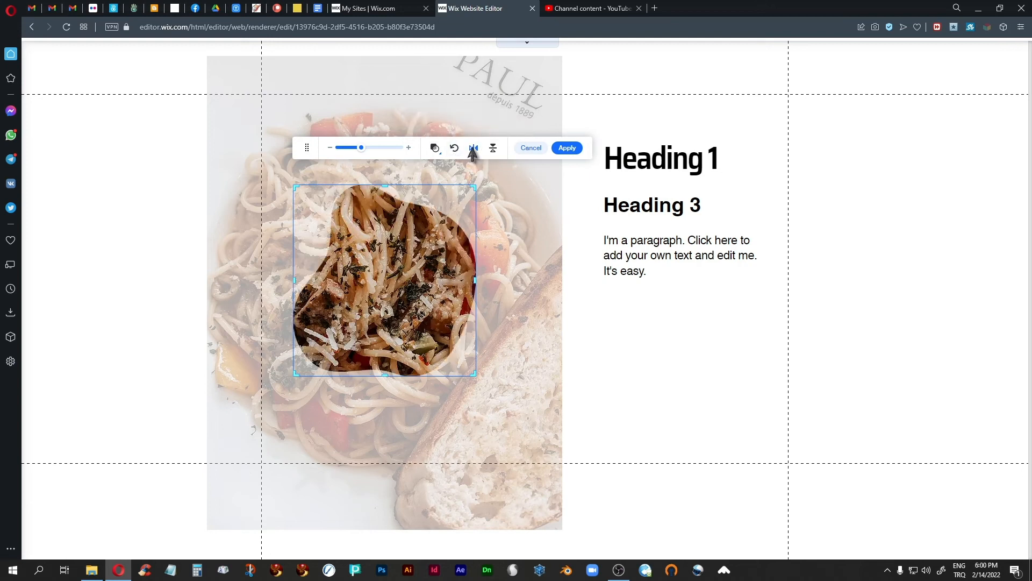
click(474, 149)
click(493, 149)
click(493, 150)
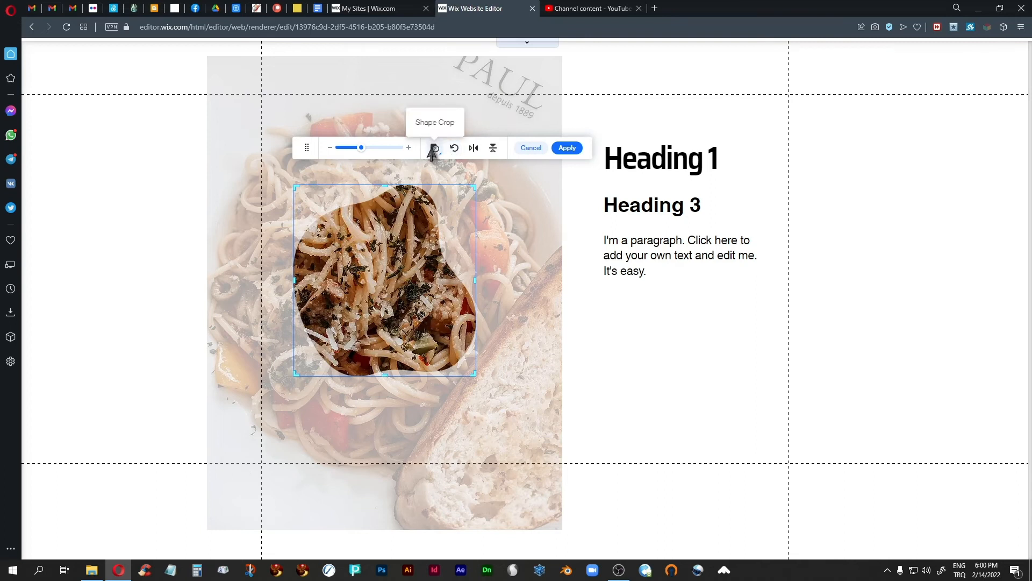
click(567, 149)
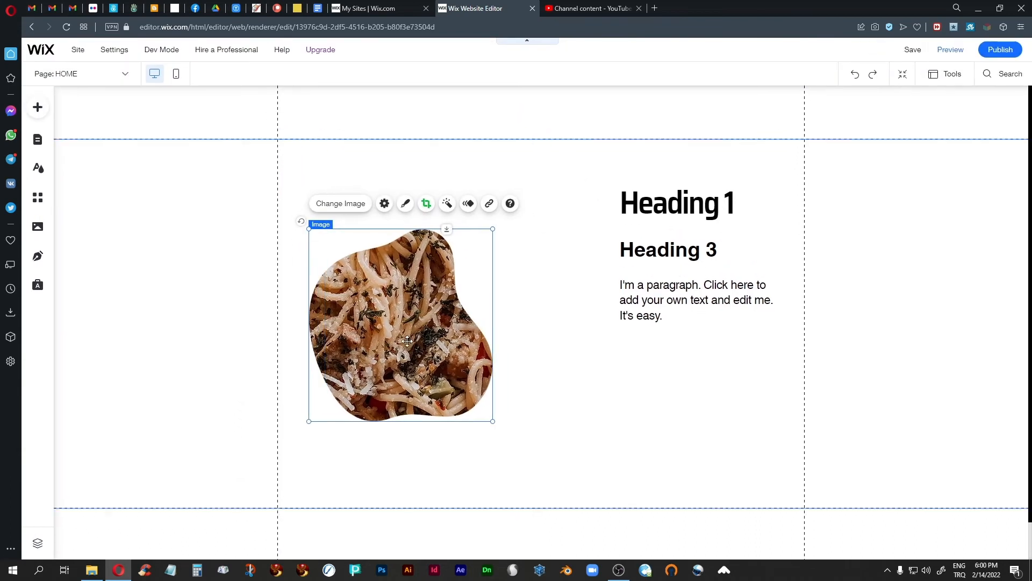
Enlarge the blob-shaped image and move it slightly upward beside the headings.
drag(492, 421, 574, 487)
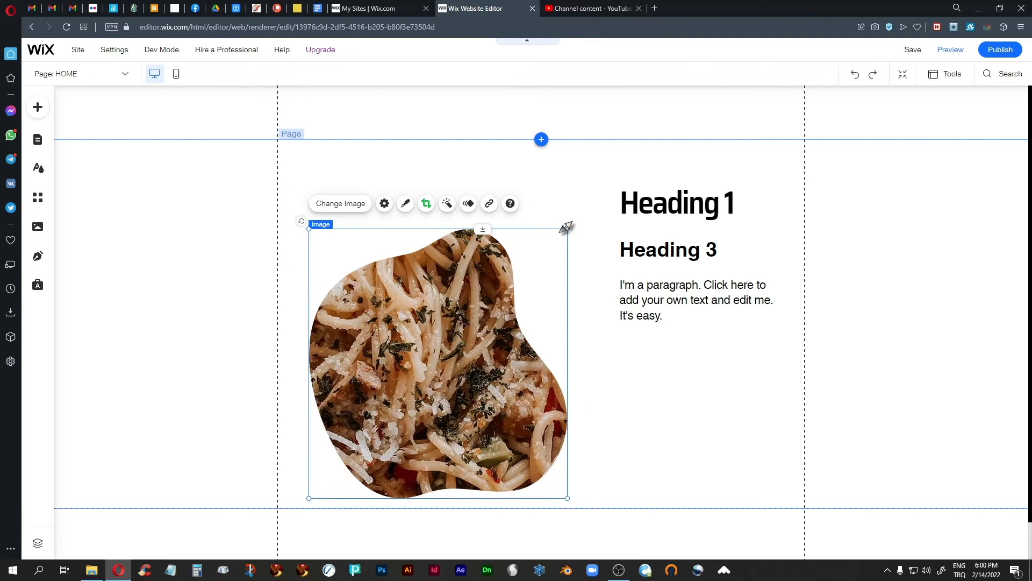
drag(566, 226, 605, 186)
mouse_move(478, 316)
mouse_down()
mouse_move(475, 279)
mouse_move(473, 297)
mouse_up()
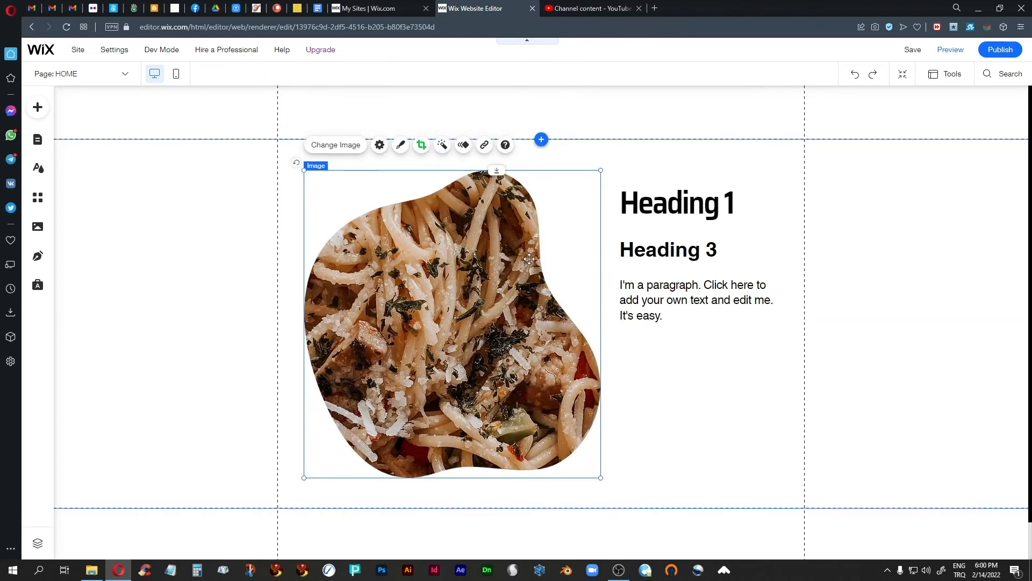
Undo the image's move, enlargement, shape crop and first crop.
key(ctrl+z)
key(ctrl+z)
key(ctrl+z)
key(ctrl+z)
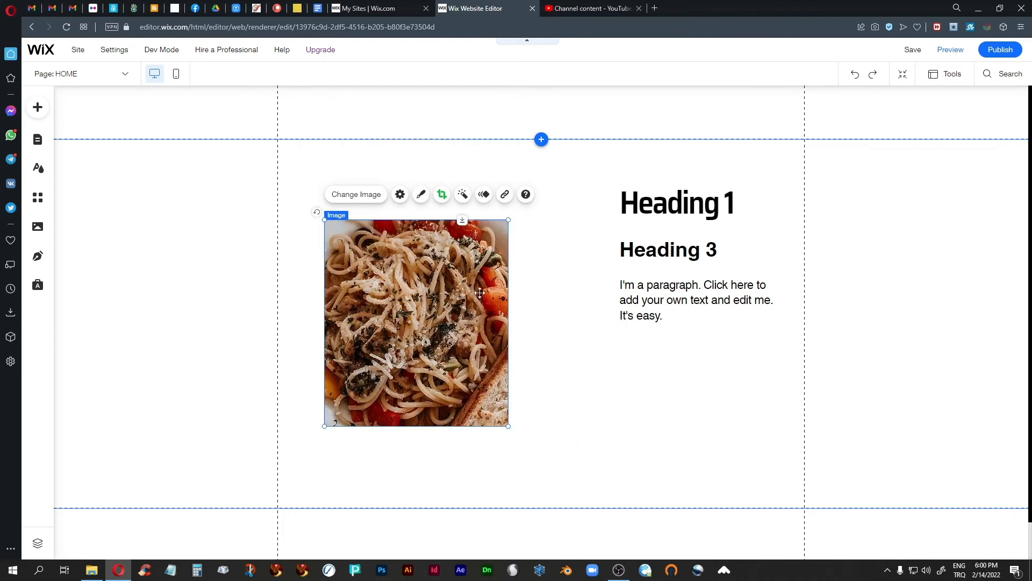
click(553, 319)
click(462, 321)
key(ctrl+z)
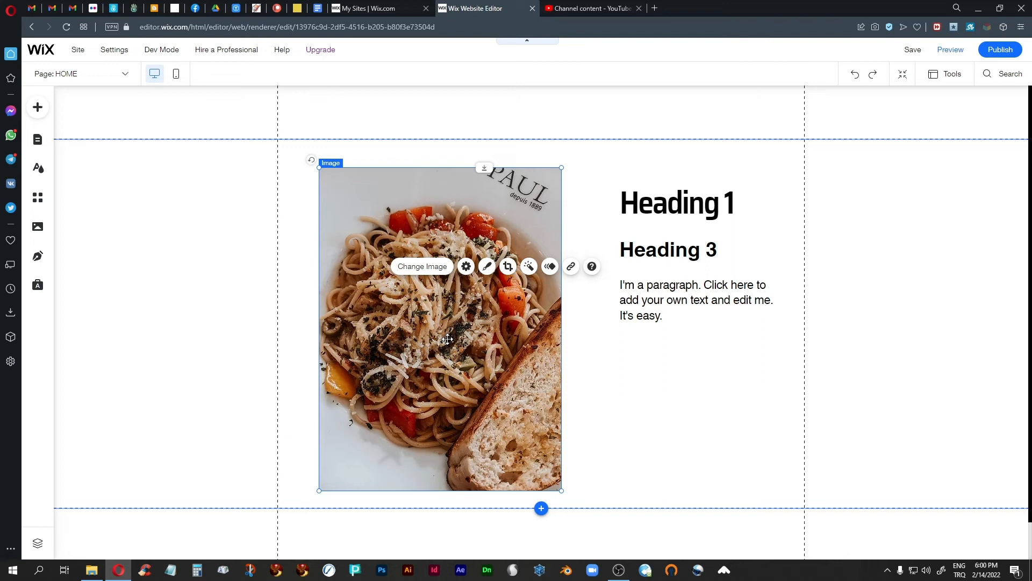
Open the image in Photo Studio and crop off its upper and lower parts to about 2247 × 2028 px.
click(466, 266)
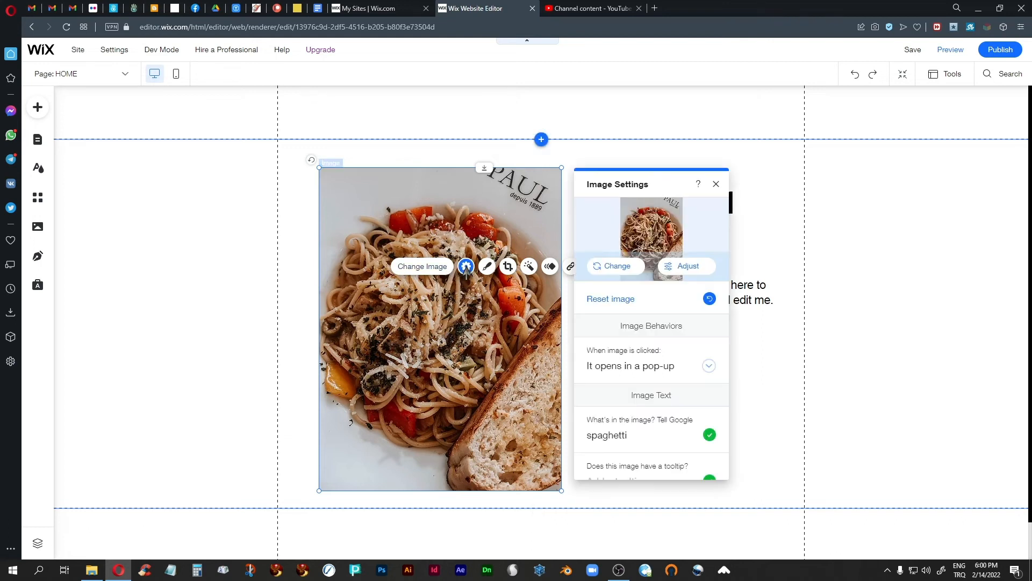
click(687, 269)
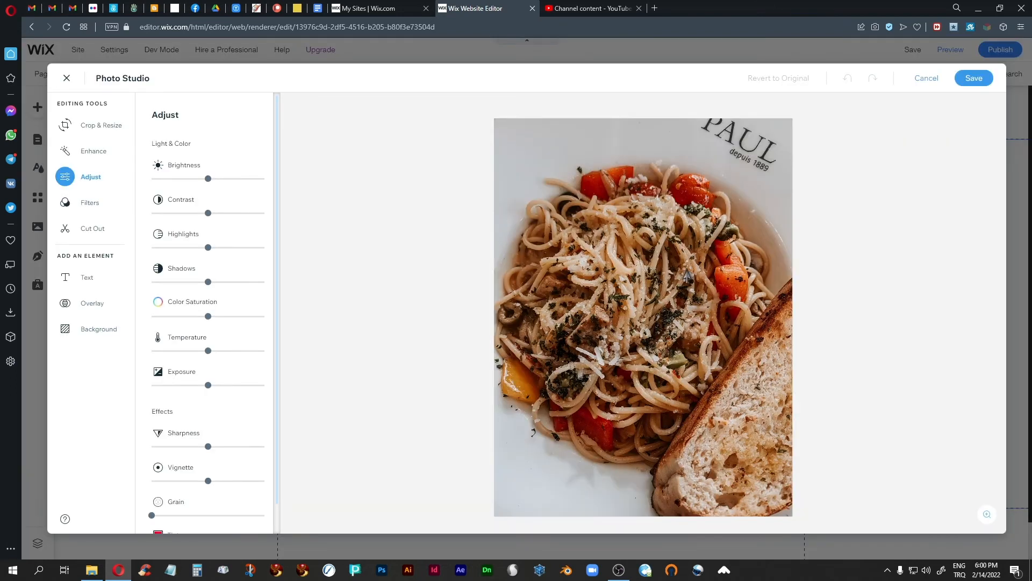
click(93, 129)
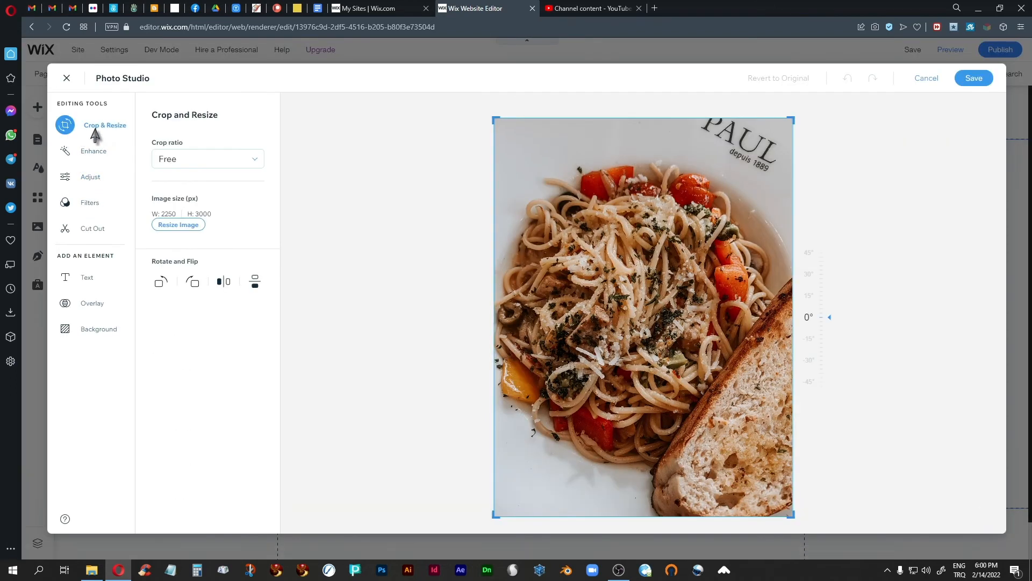
drag(791, 119, 789, 186)
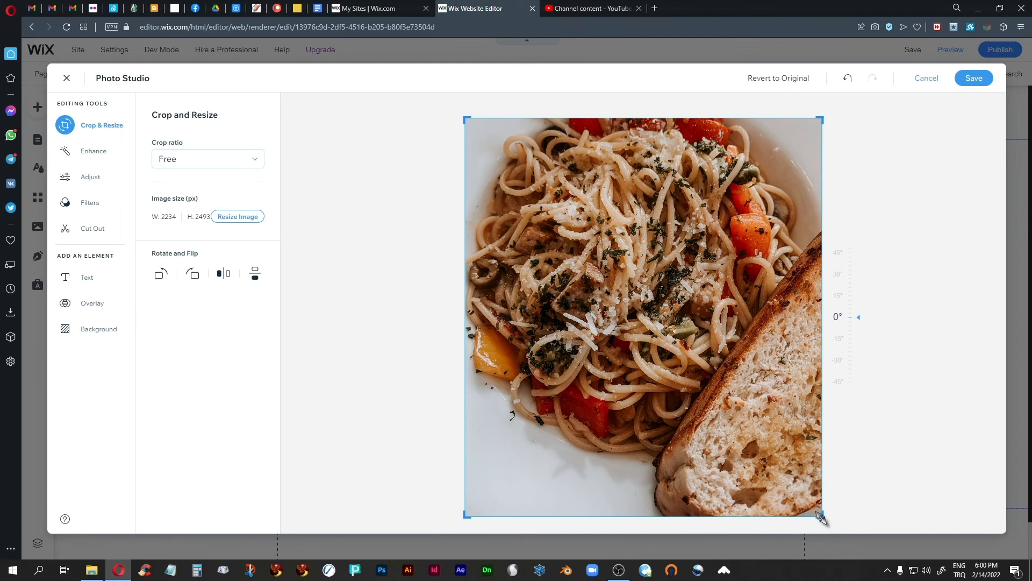
drag(820, 517, 823, 443)
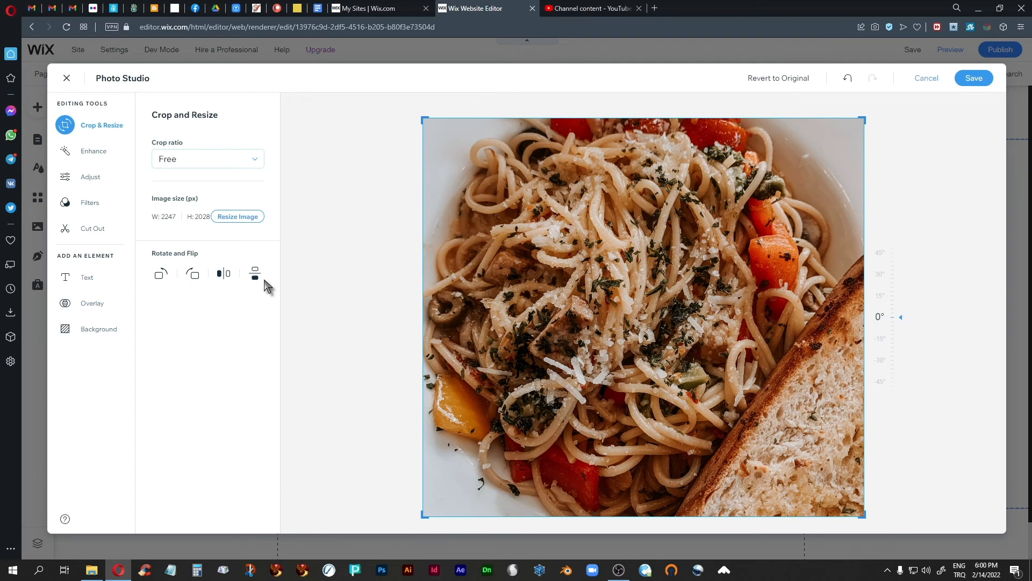
Examine the image's resize settings and the available crop ratios without applying a change.
click(239, 217)
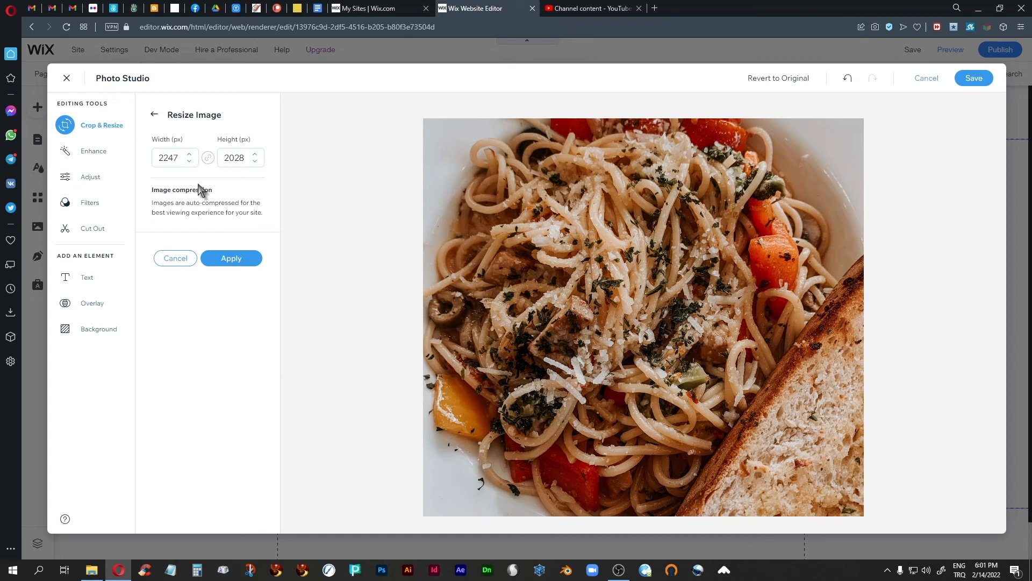
click(168, 260)
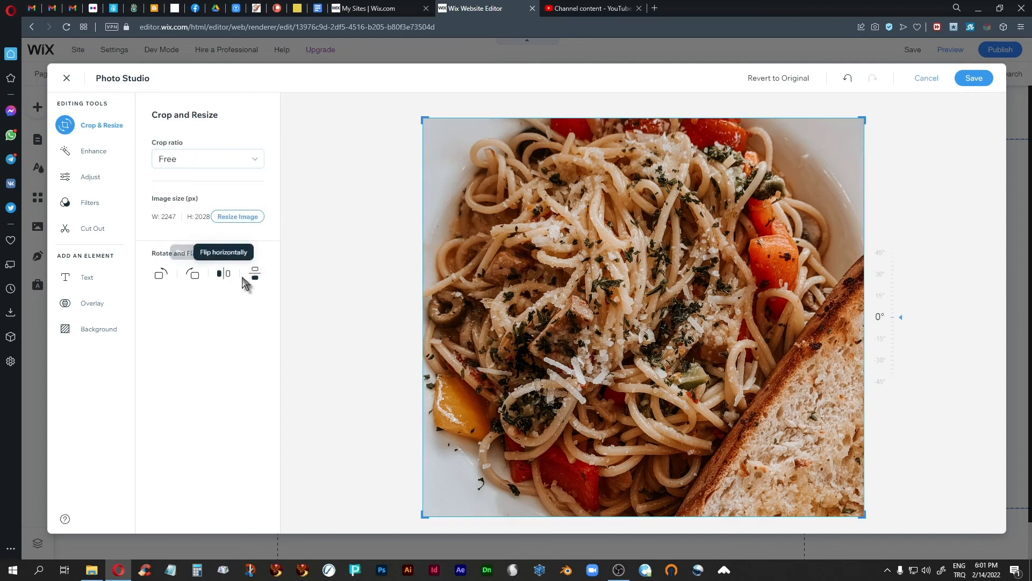
click(257, 161)
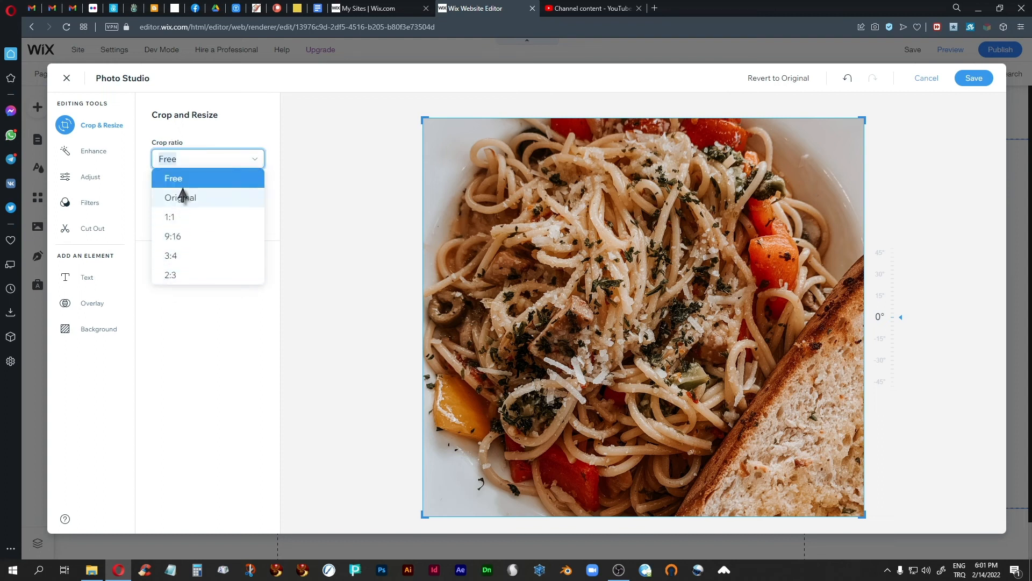
click(309, 159)
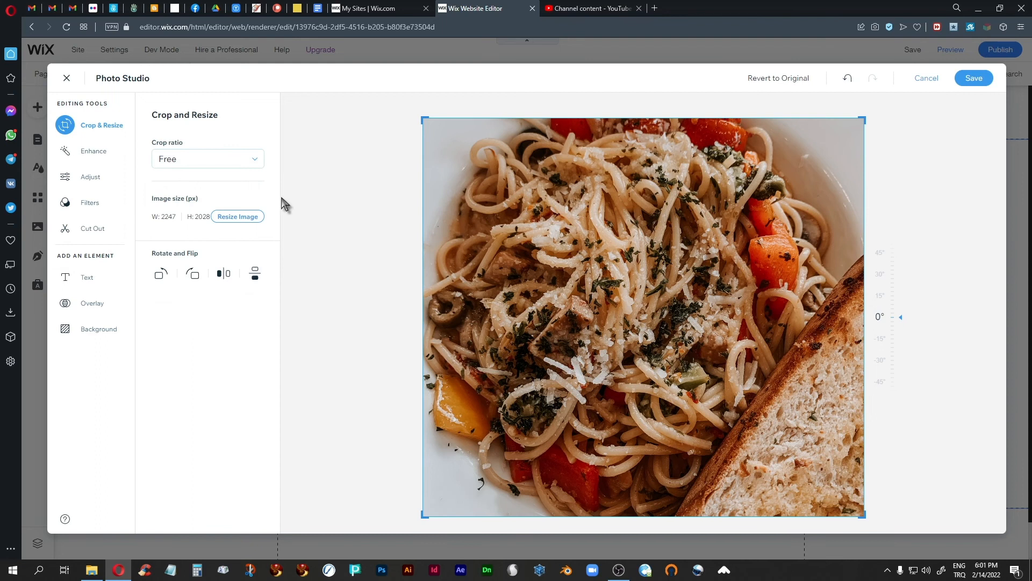
Toggle Auto Enhance on and off to compare its effect on the pasta image, leaving it off.
click(88, 155)
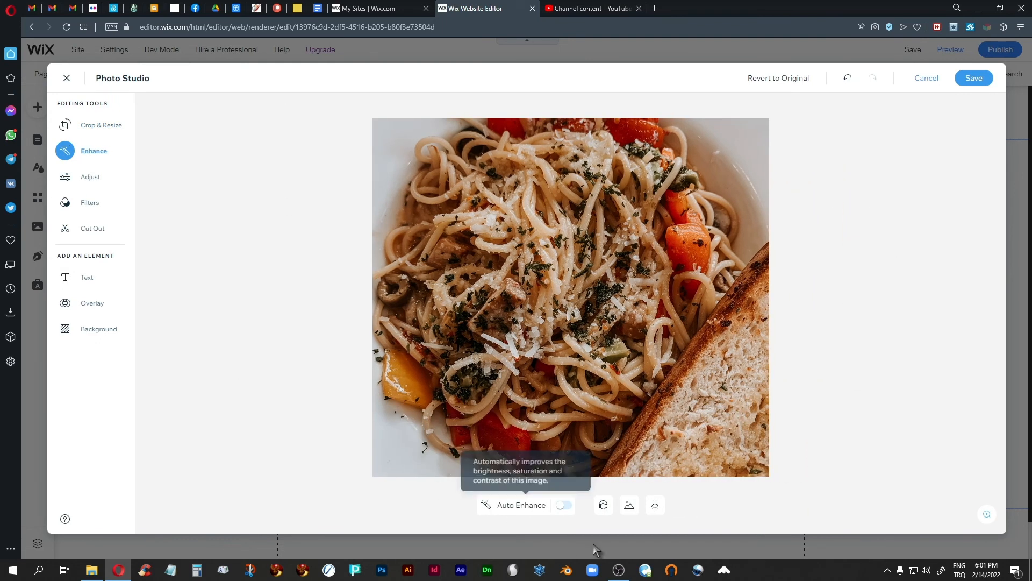
click(564, 505)
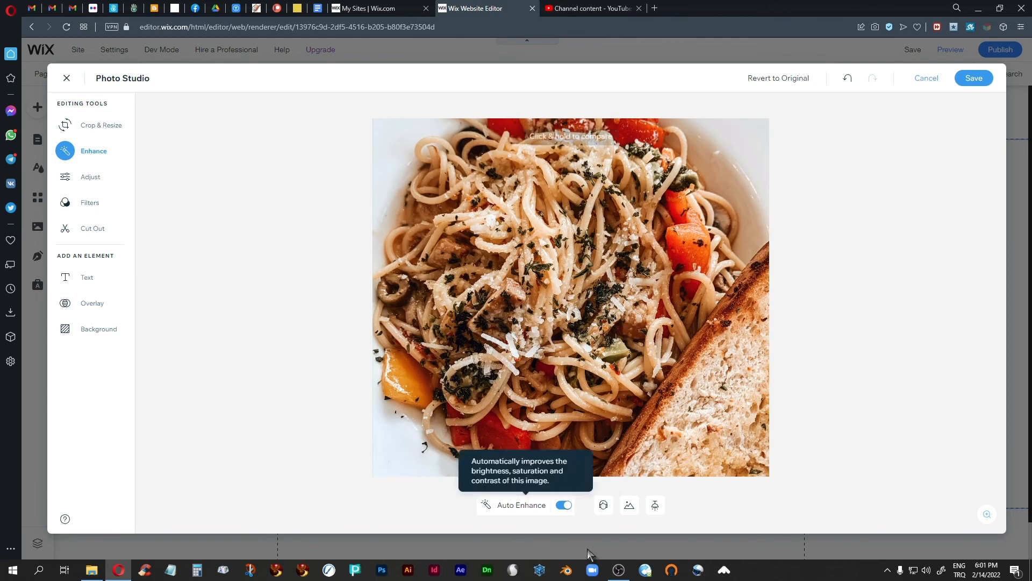
click(565, 505)
click(562, 506)
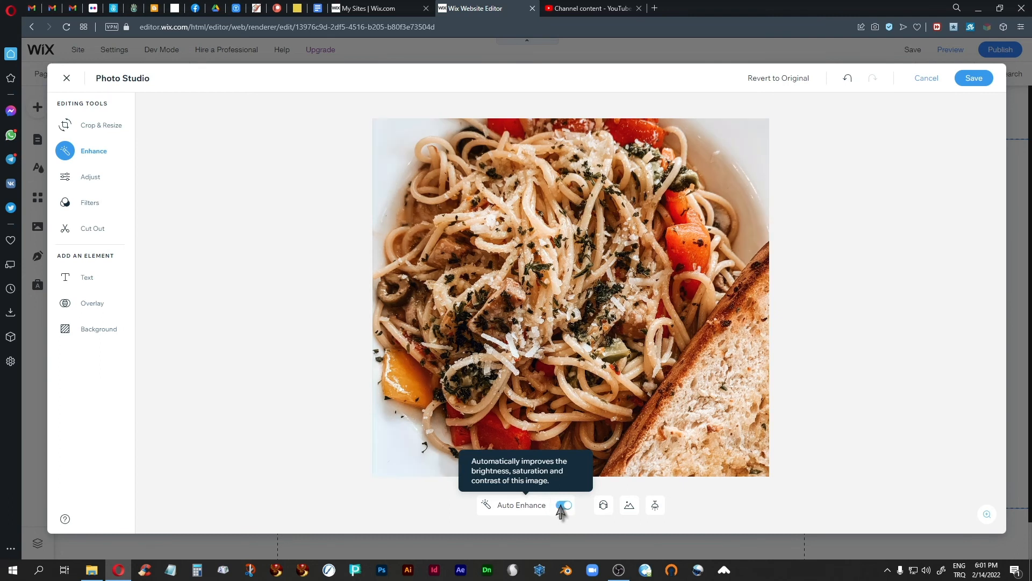
click(563, 507)
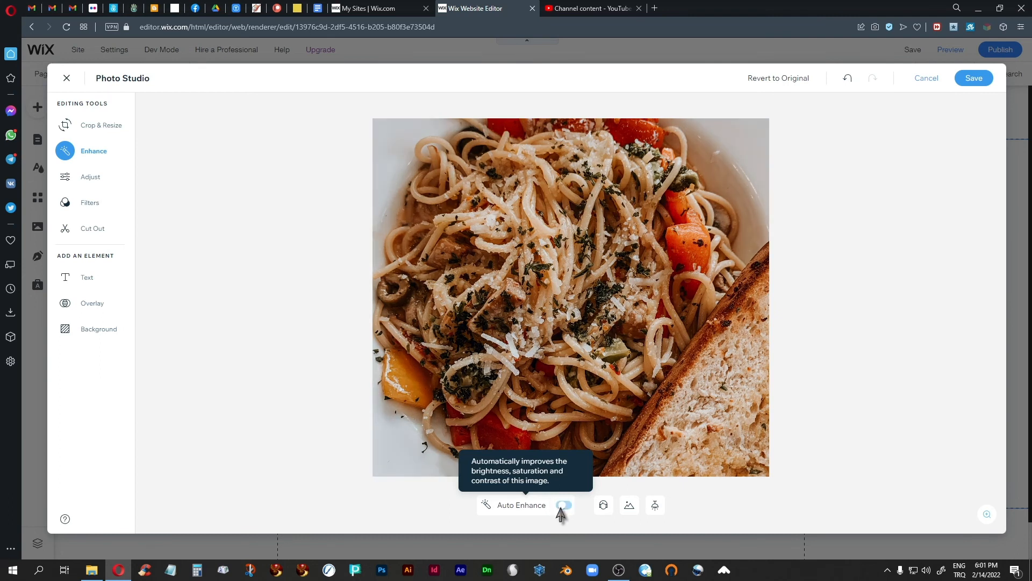
Try raising the image's brightness and highlights adjustments, and return both to their neutral midpoints.
click(86, 180)
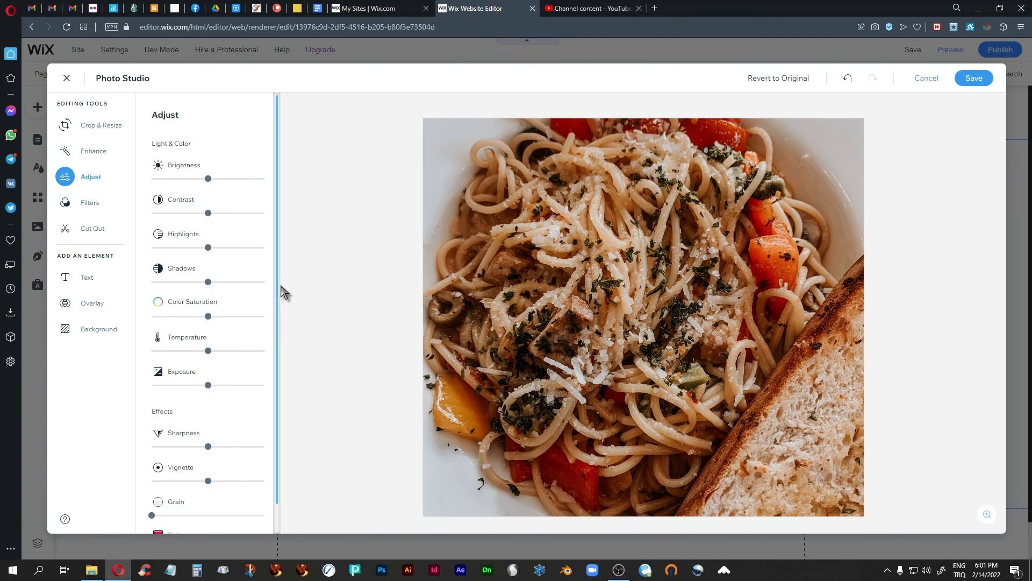
drag(208, 179, 213, 250)
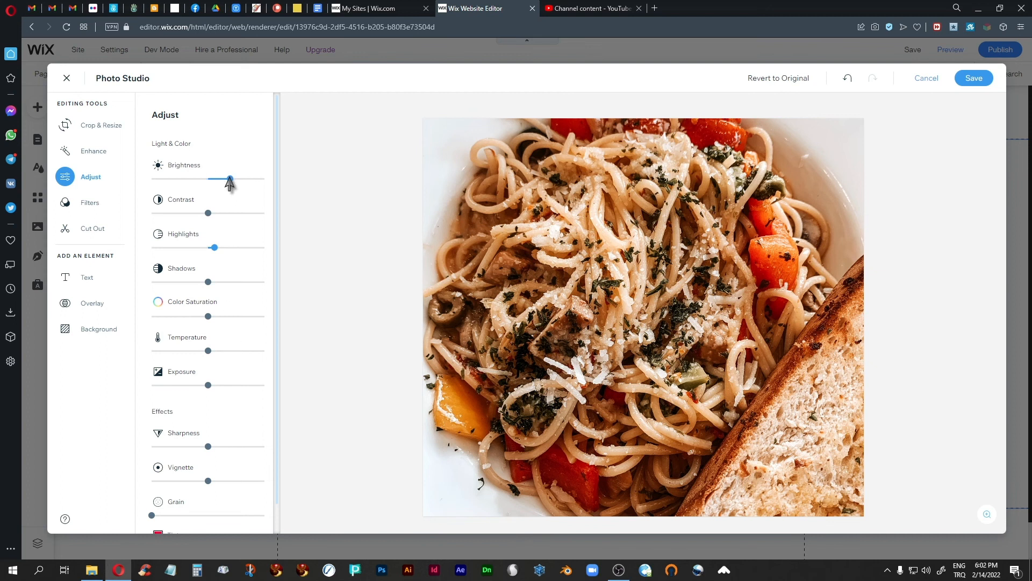
drag(230, 180, 208, 178)
drag(214, 251, 208, 254)
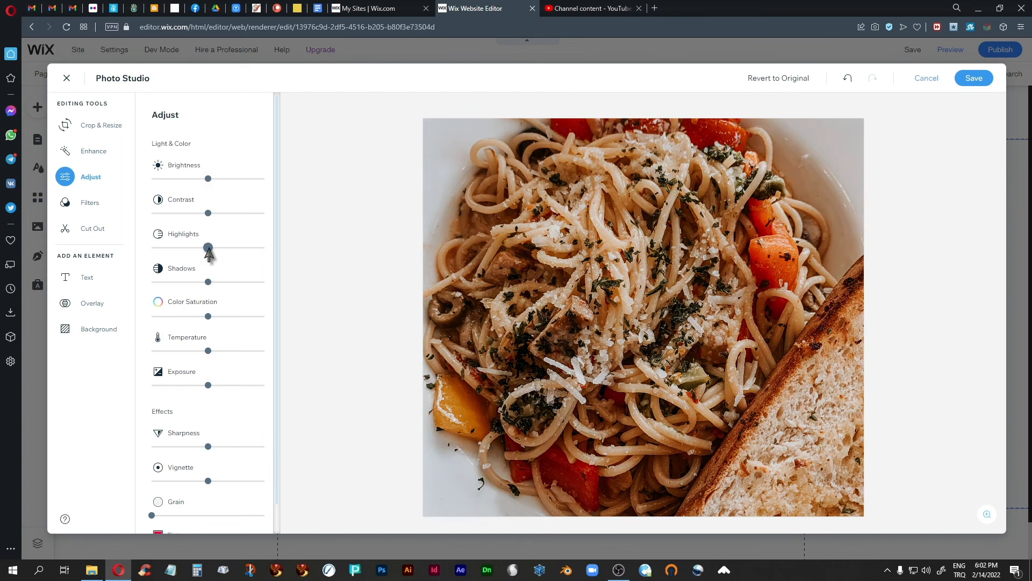
Turn on Auto Enhance for the image, save the Photo Studio edits and close the image settings.
click(86, 152)
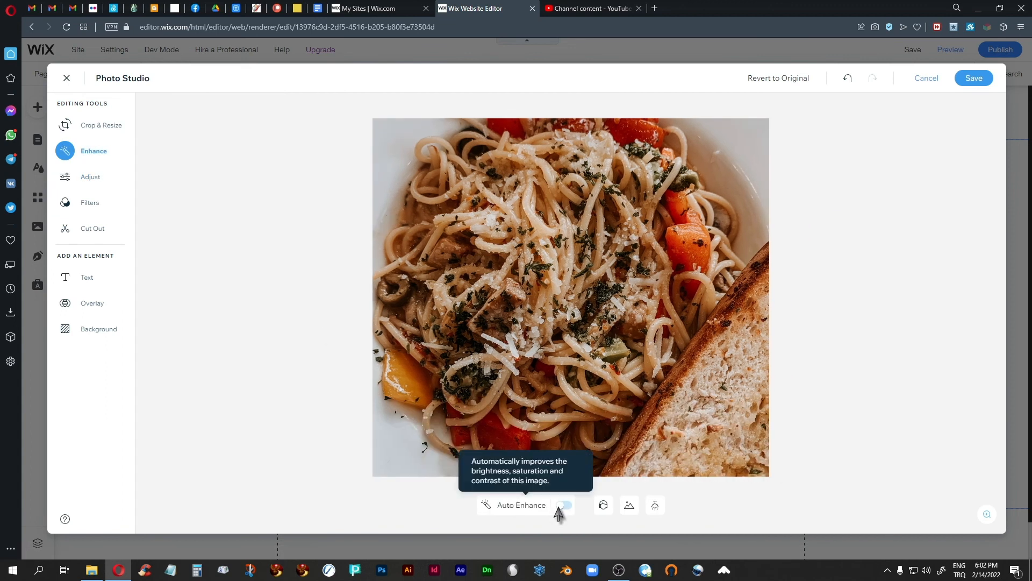
click(562, 504)
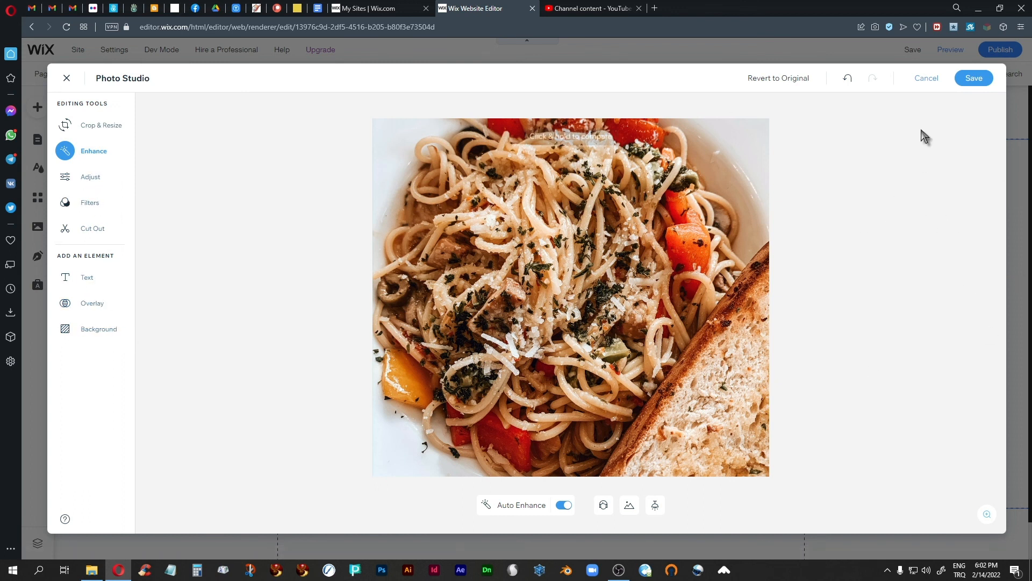
click(973, 79)
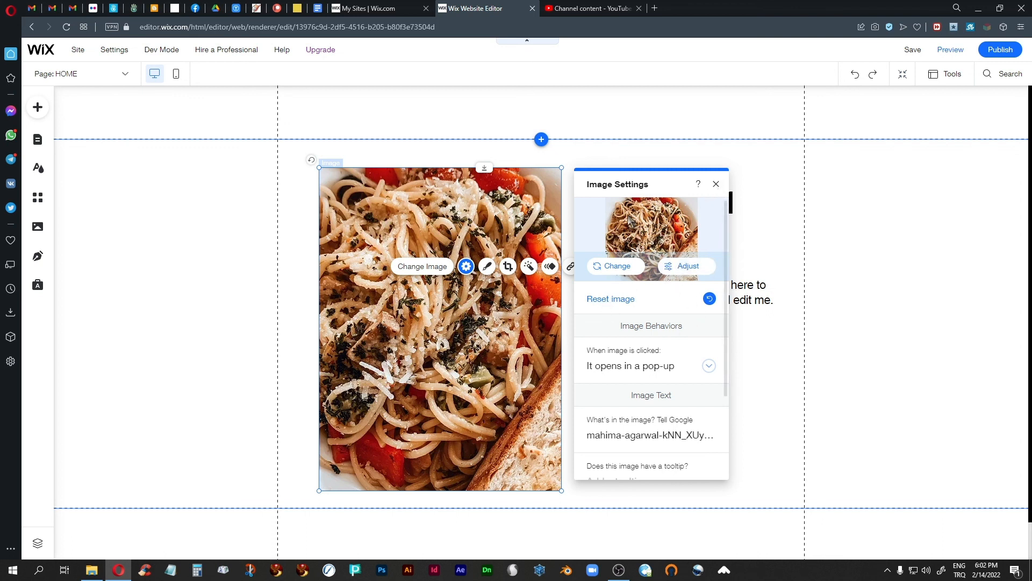
click(716, 184)
click(860, 247)
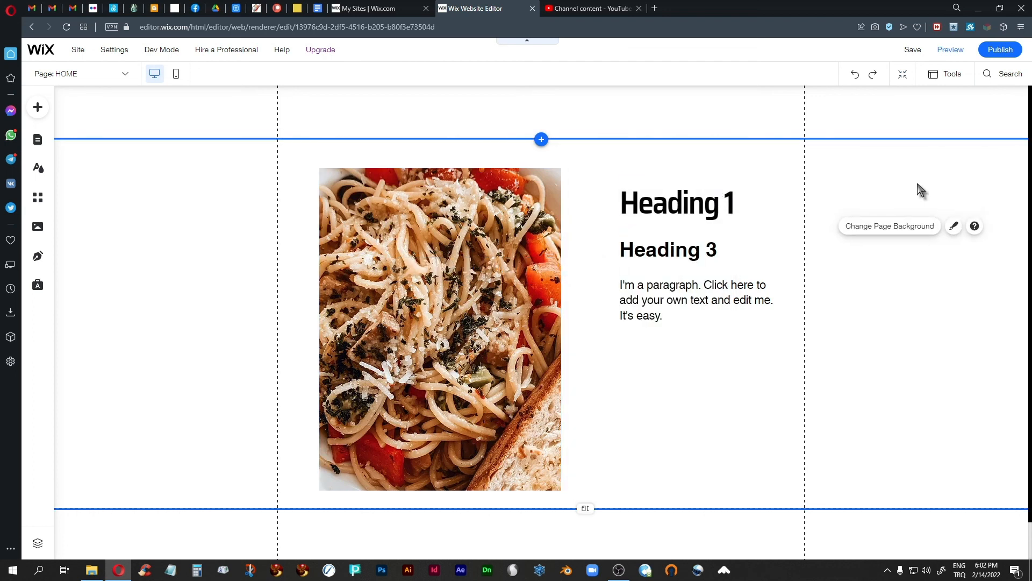
Preview the page, open and close the image's pop-up, and return to the editor with the image selected.
click(947, 51)
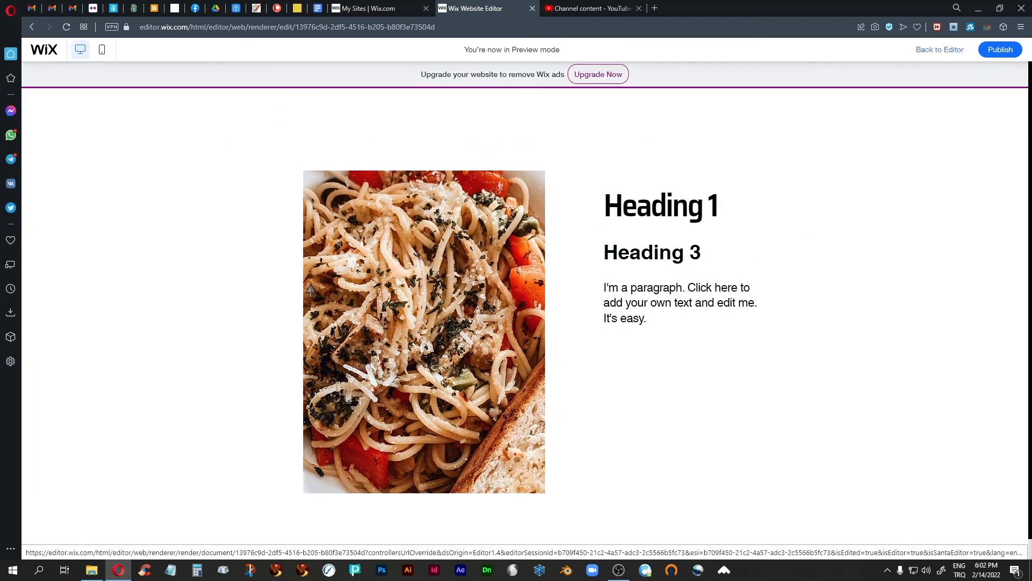
click(439, 257)
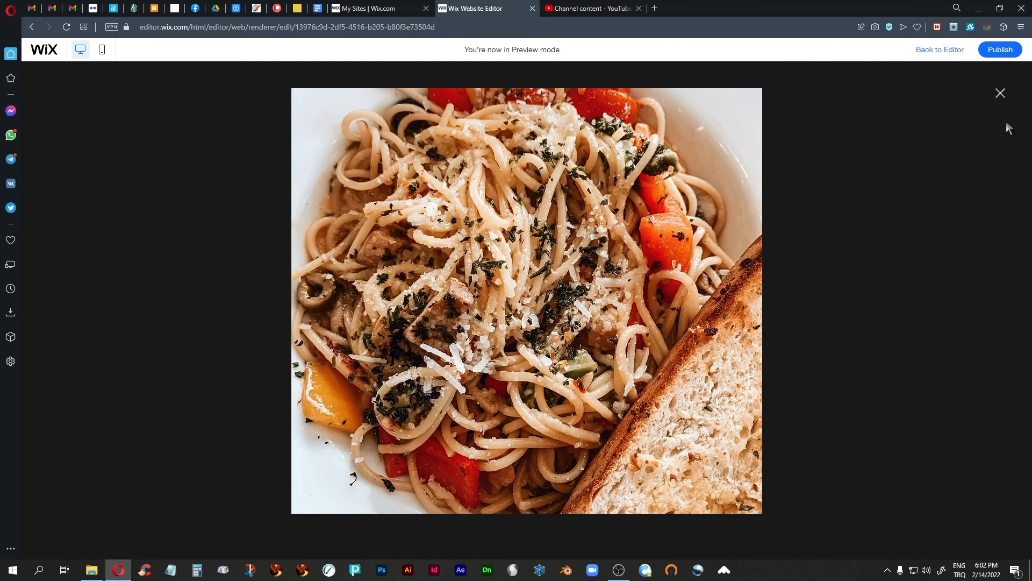
click(1001, 95)
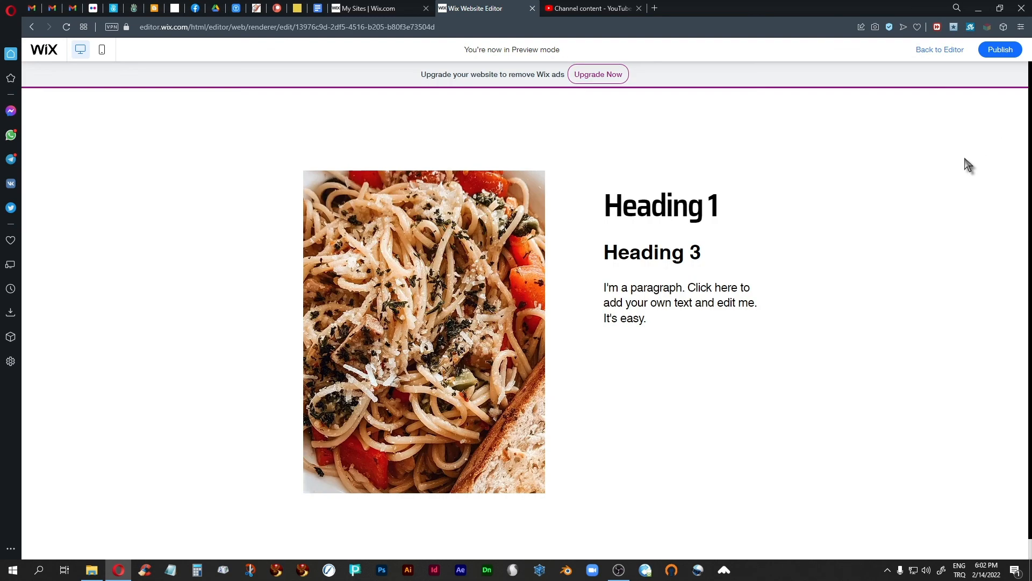
click(938, 51)
click(443, 284)
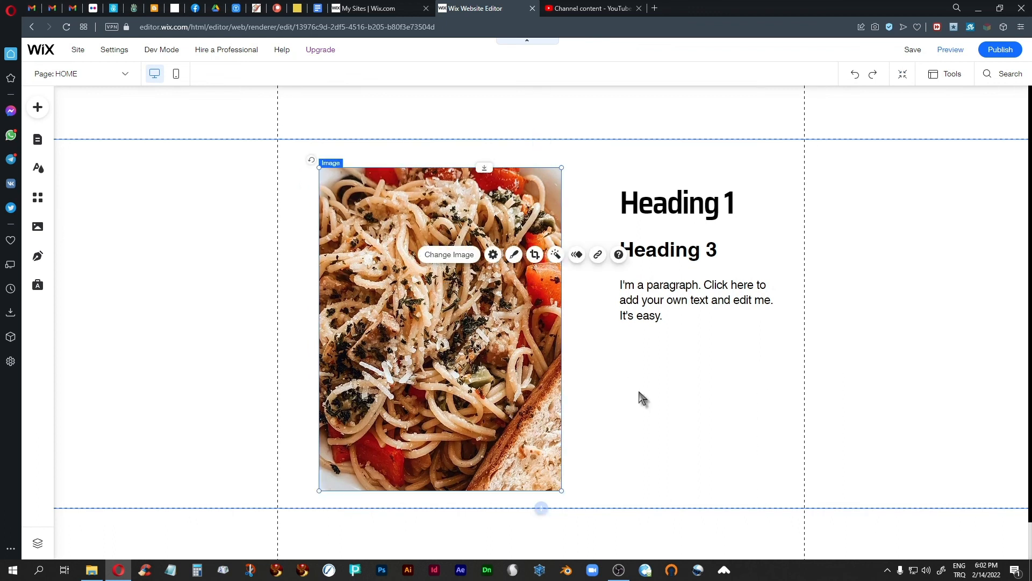